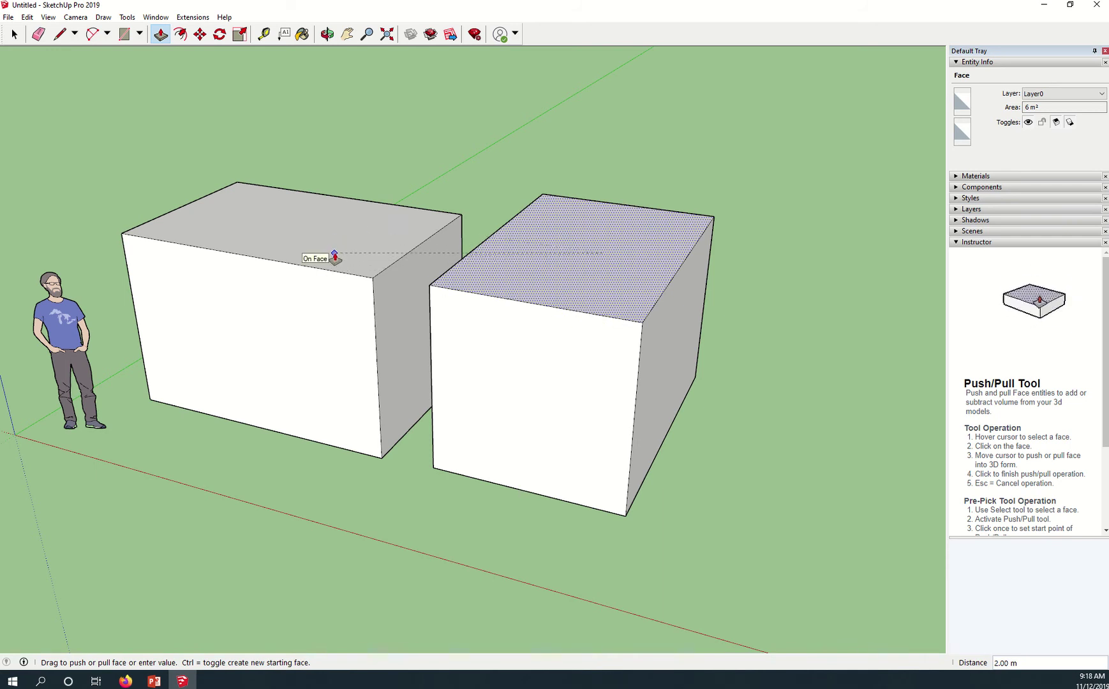
# Step: Finish pulling the top face of the box farther from the human figure, matching the neighbouring box's 2 m height
pyautogui.click(374, 280)
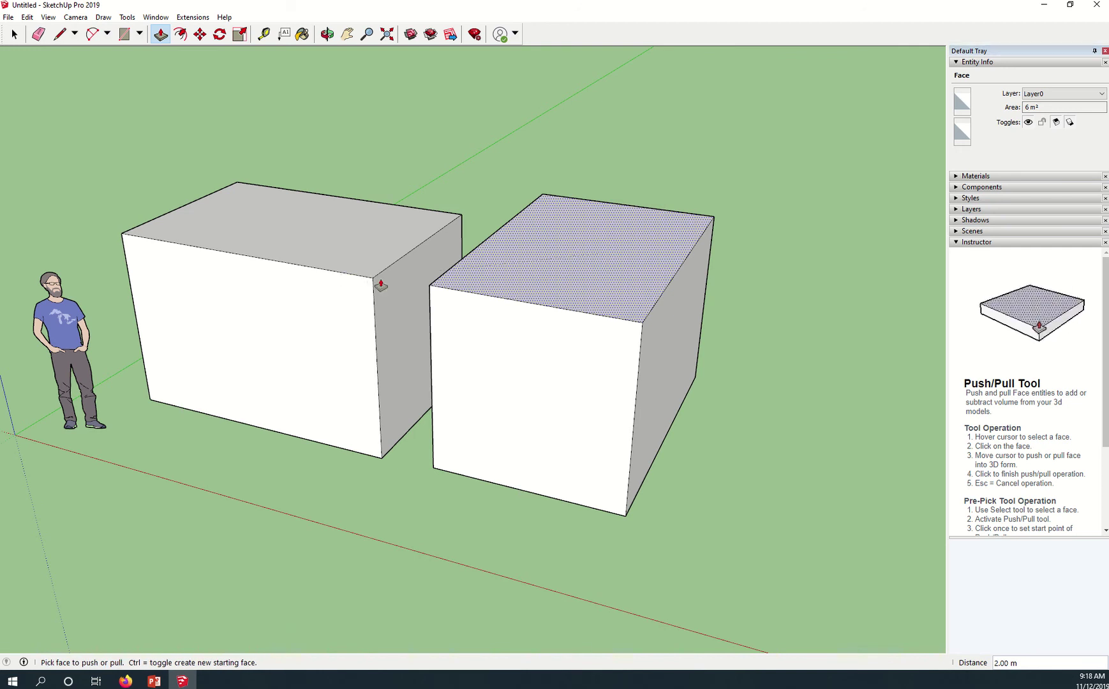
pyautogui.moveTo(828, 539); pyautogui.dragTo(627, 619, button='middle')
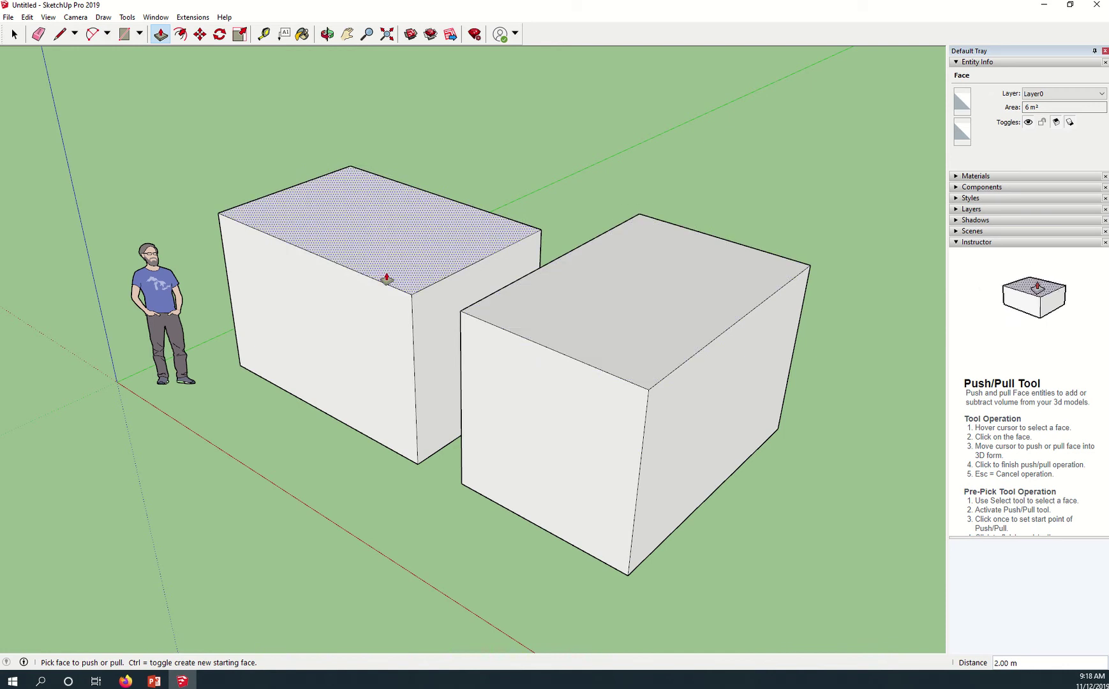
# Step: Stack three new volumes about 1.22 m, 0.68 m and 0.87 m high on the farther box using Push/Pull with a new starting face
pyautogui.click(600, 332)
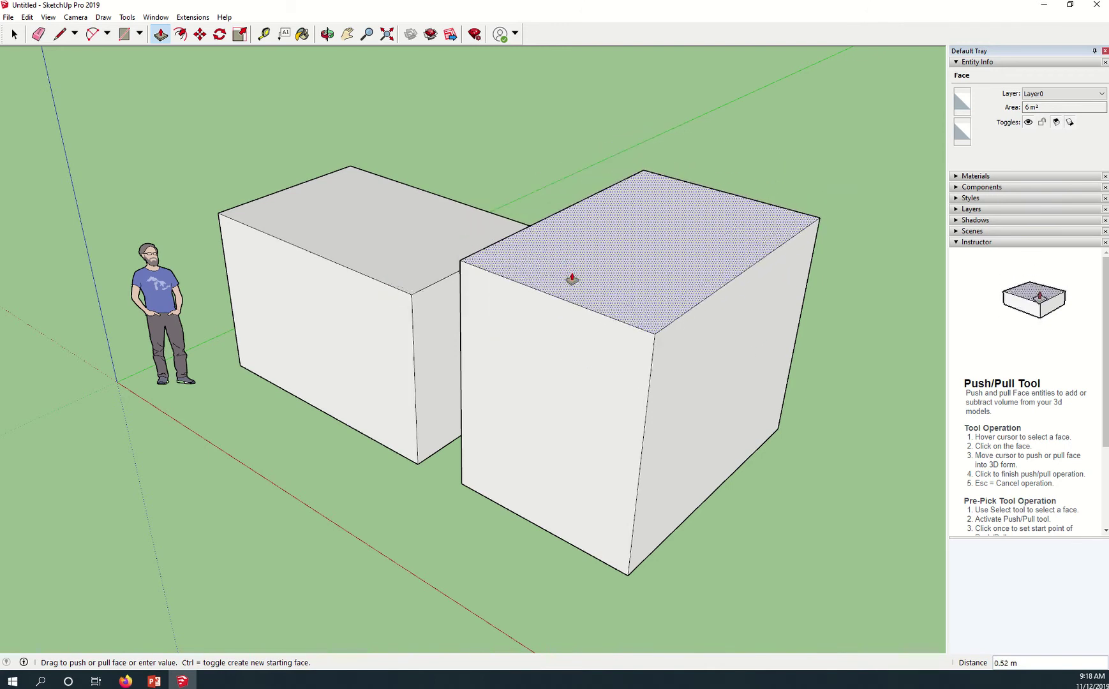
pyautogui.press('ctrl')
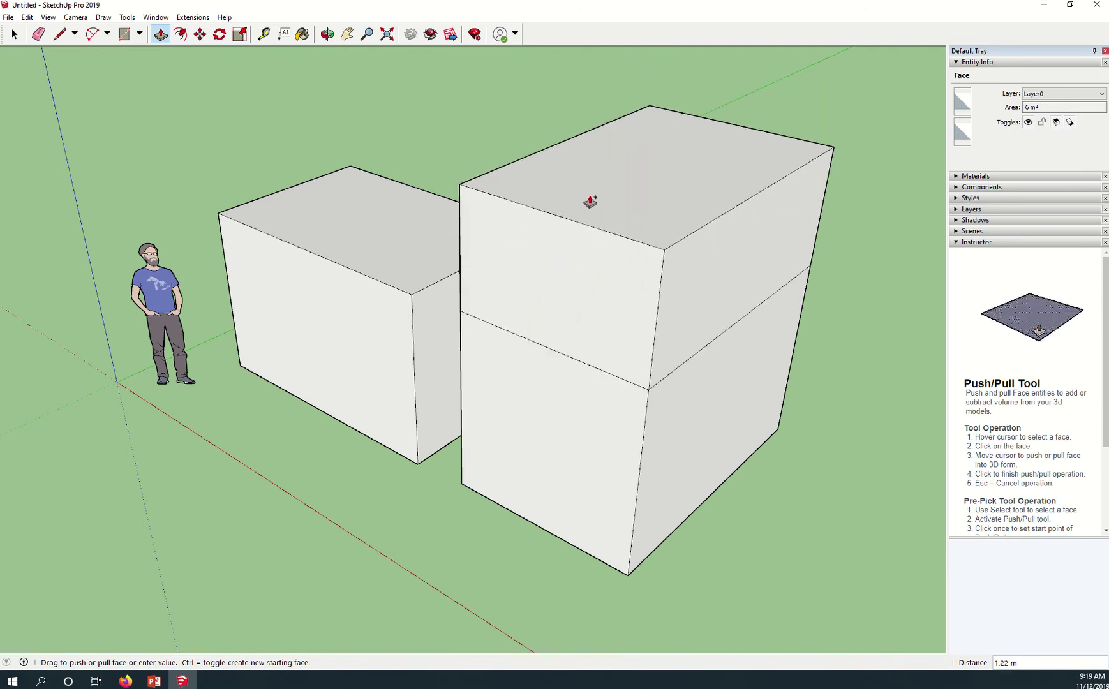
pyautogui.click(591, 202)
pyautogui.click(595, 204)
pyautogui.click(593, 122)
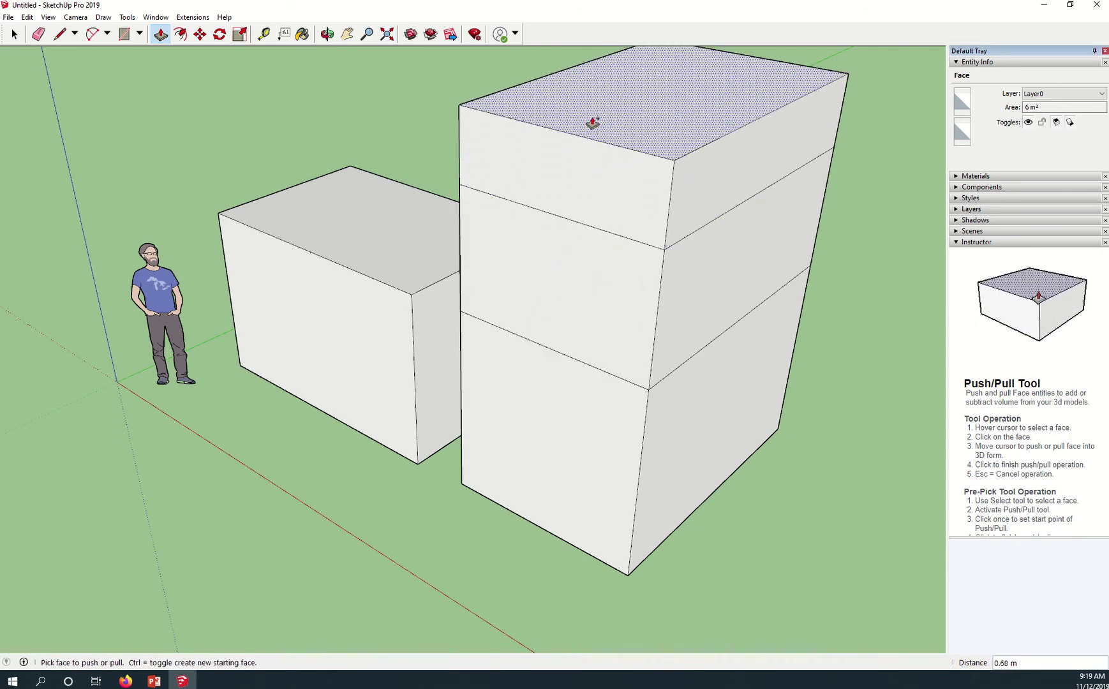
pyautogui.moveTo(614, 86); pyautogui.dragTo(679, 221, button='middle')
pyautogui.click(678, 221)
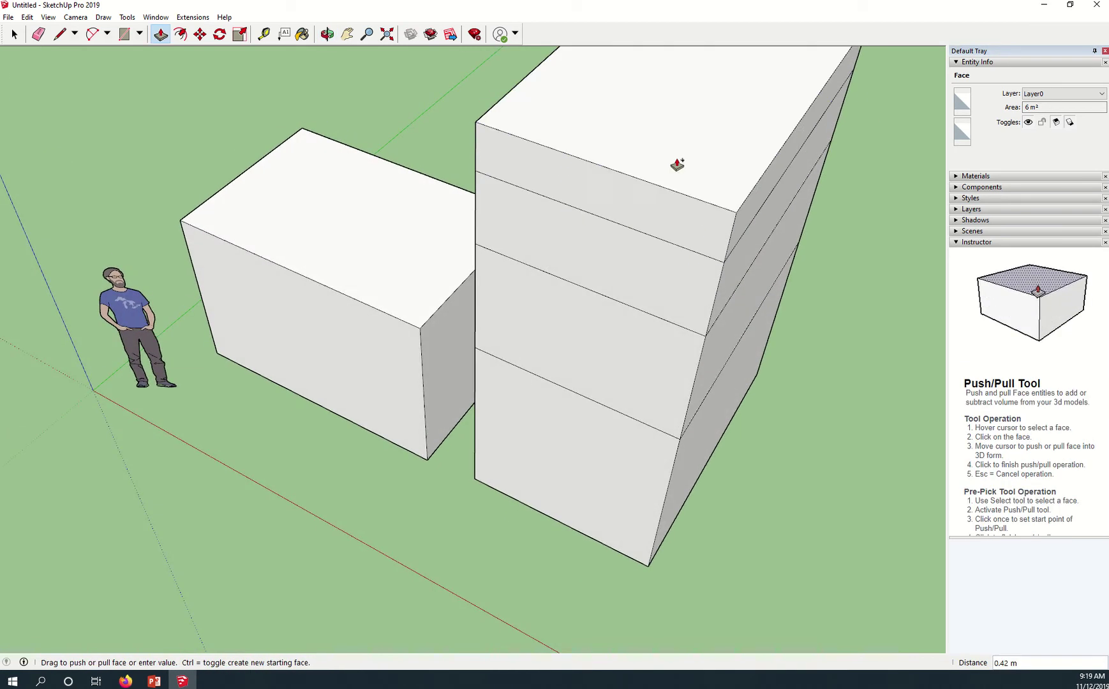
pyautogui.click(678, 109)
pyautogui.scroll(-2, 789, 517)
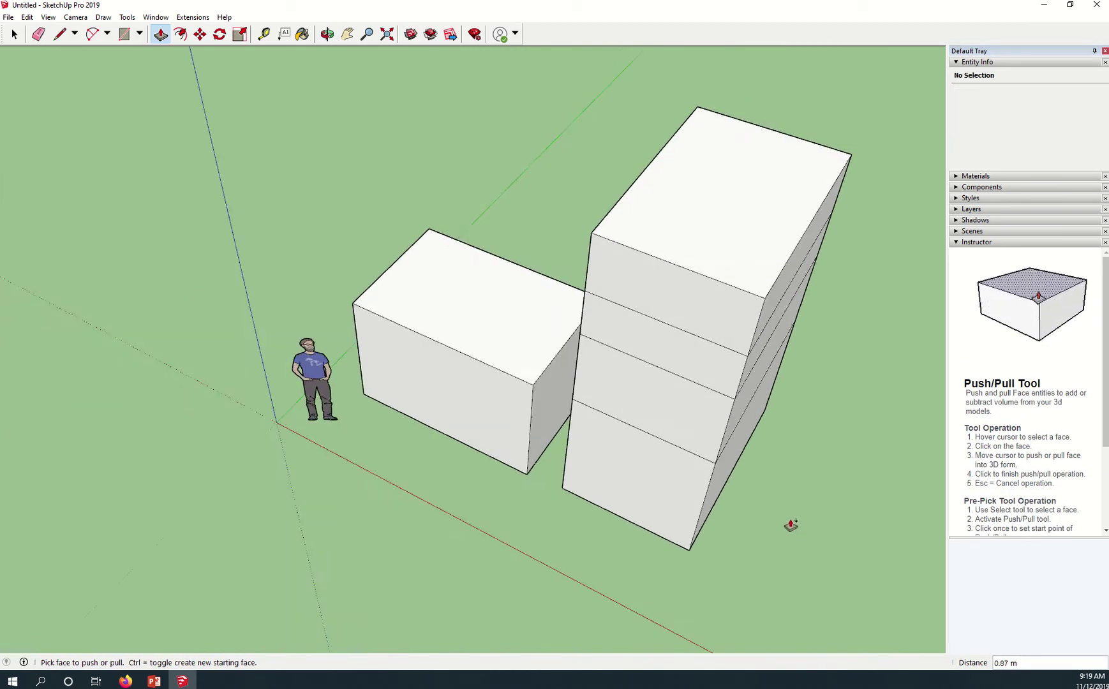
# Step: Draw a rectangle about 2.17 m by 0.97 m on the front face of the box beside the human figure
pyautogui.moveTo(790, 525); pyautogui.dragTo(726, 368, button='middle')
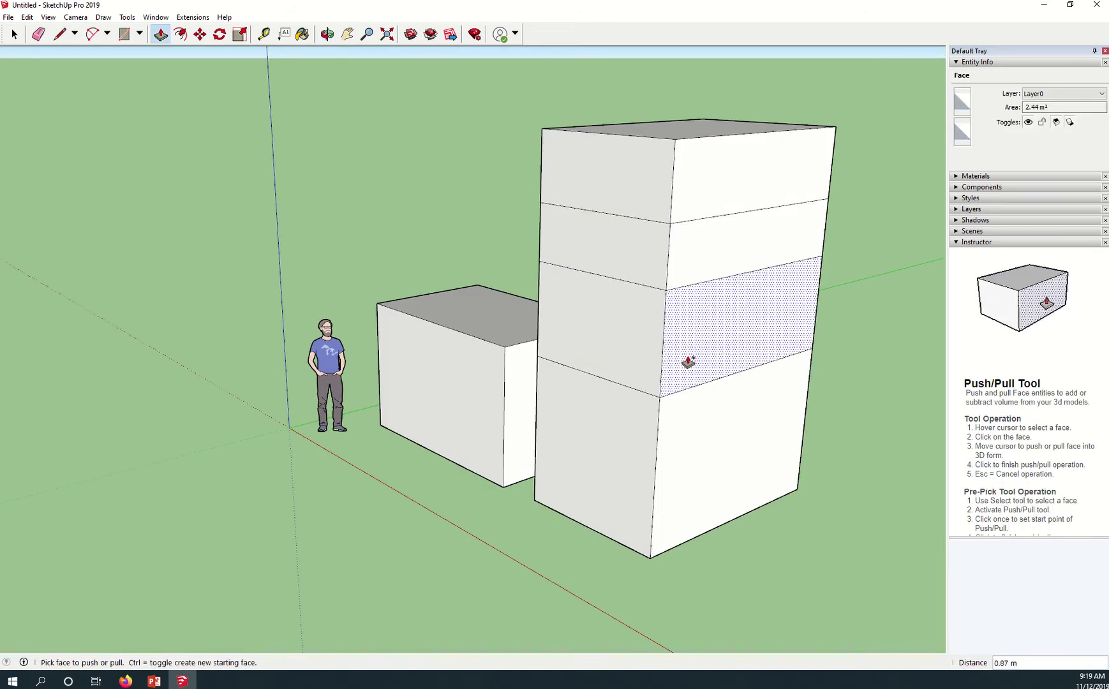
pyautogui.moveTo(485, 558); pyautogui.dragTo(604, 505, button='middle')
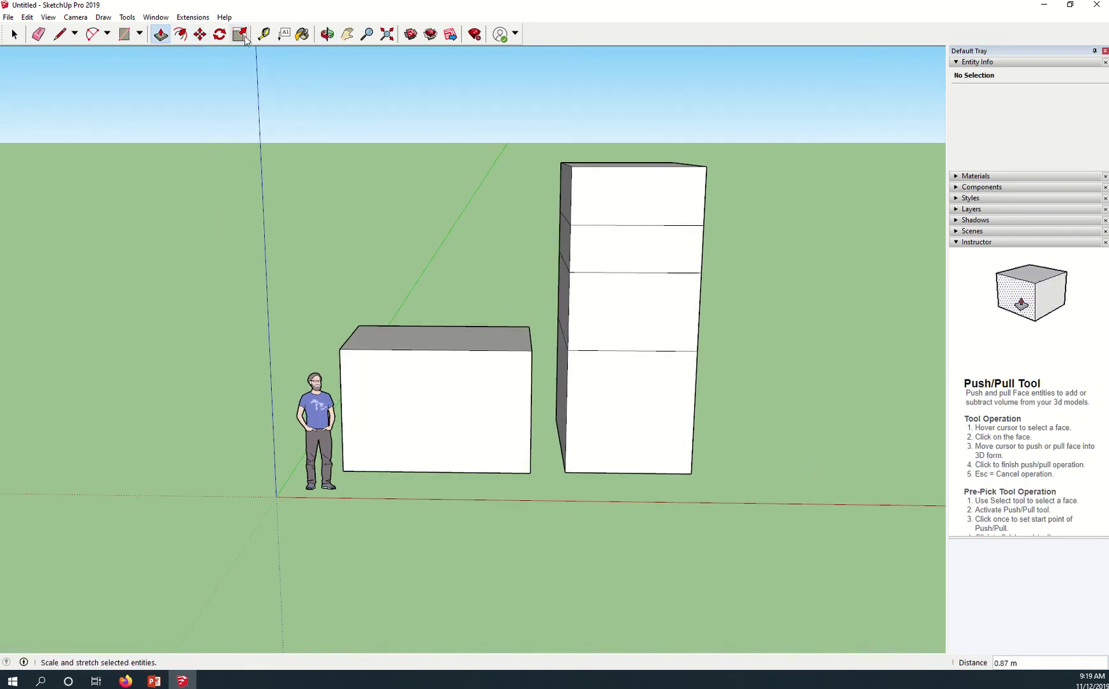
pyautogui.click(139, 34)
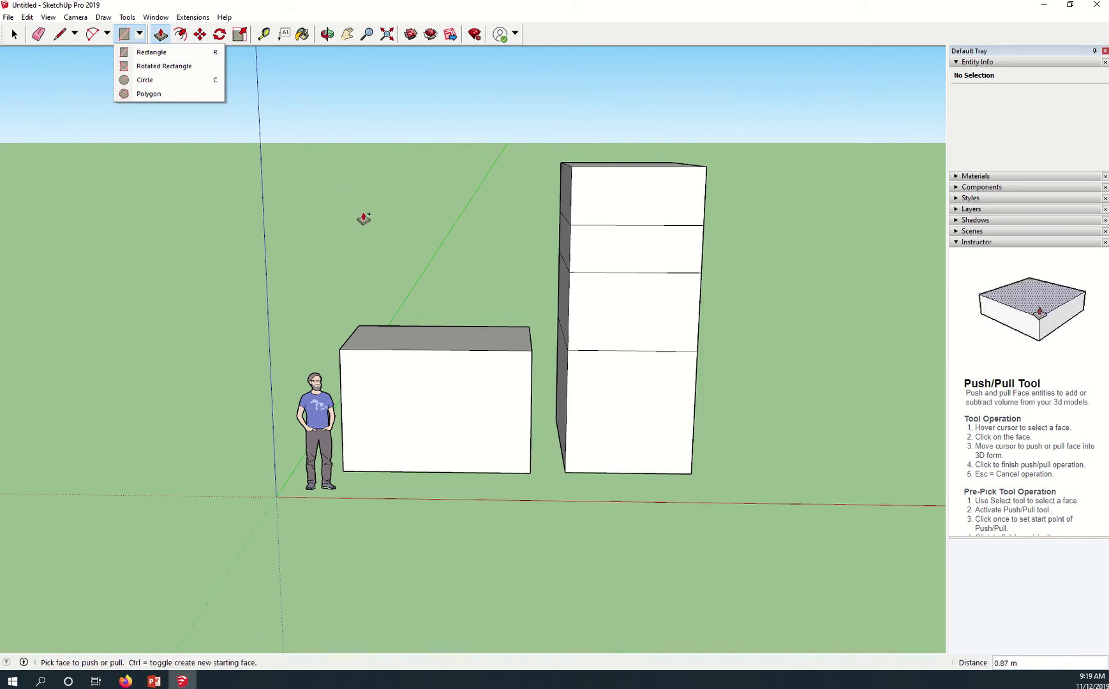
pyautogui.press('r')
pyautogui.scroll(2, 418, 413)
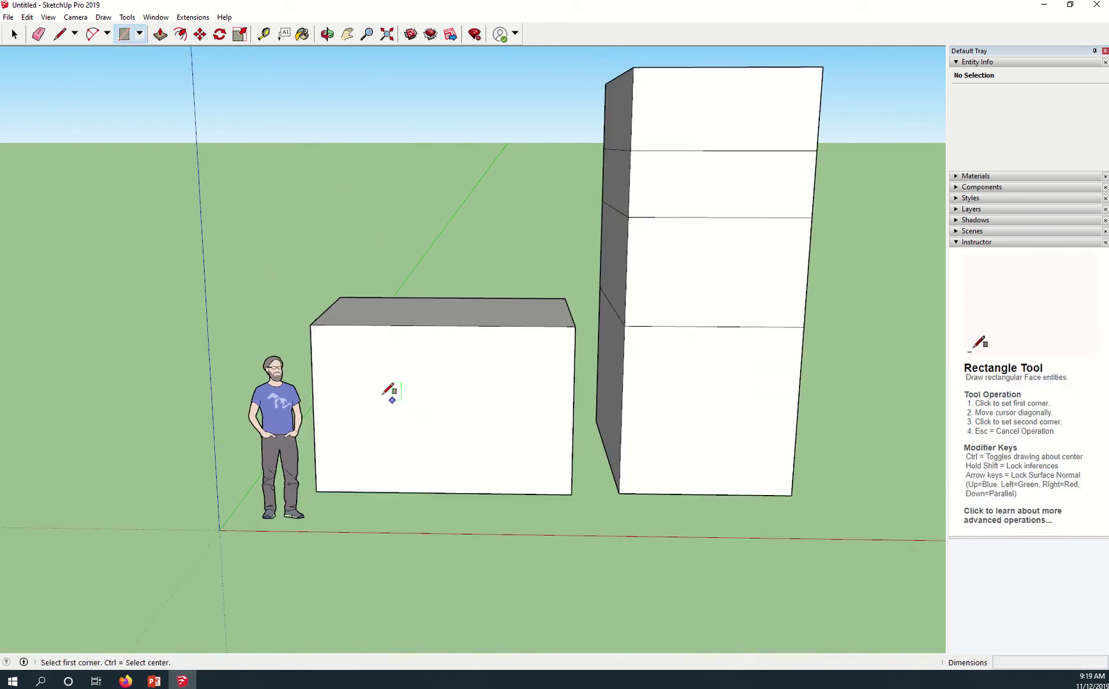
pyautogui.click(352, 365)
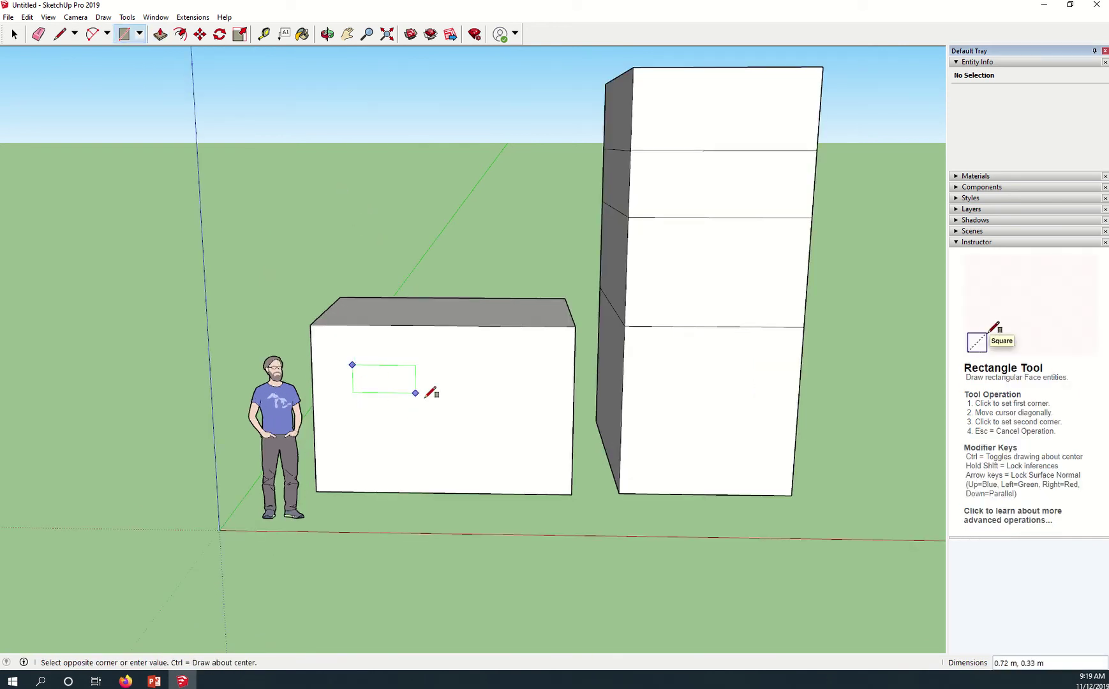
pyautogui.click(542, 446)
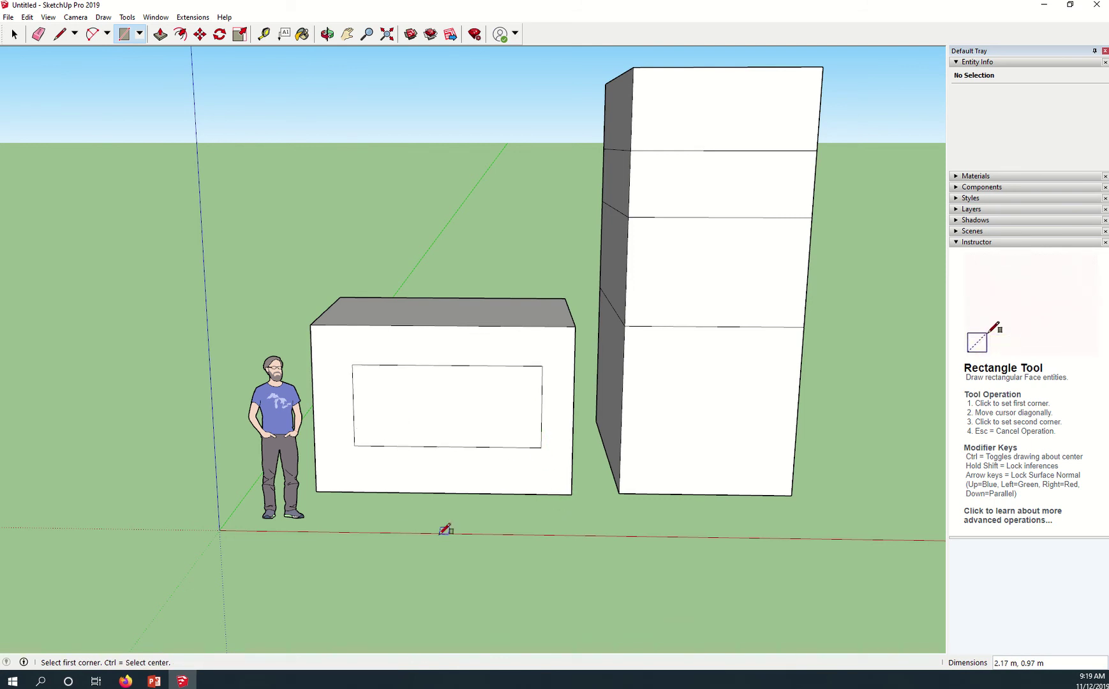
# Step: Push the rectangle back through the box's full depth to cut an opening from front to back
pyautogui.press('p')
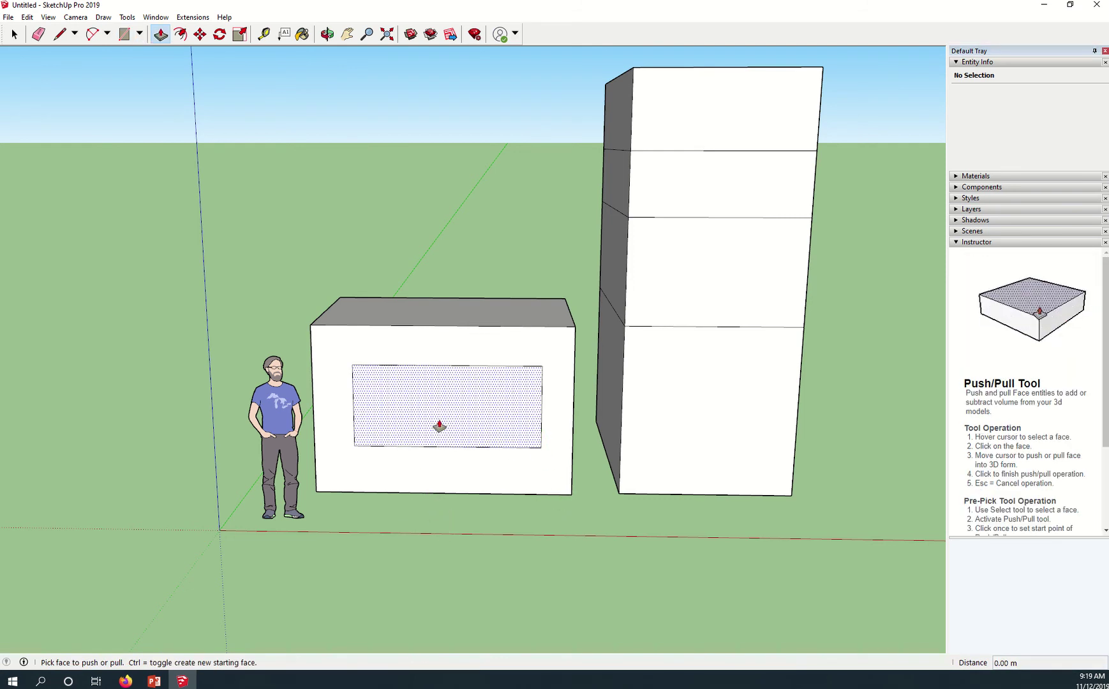
pyautogui.moveTo(441, 438); pyautogui.dragTo(538, 453, button='middle')
pyautogui.click(522, 405)
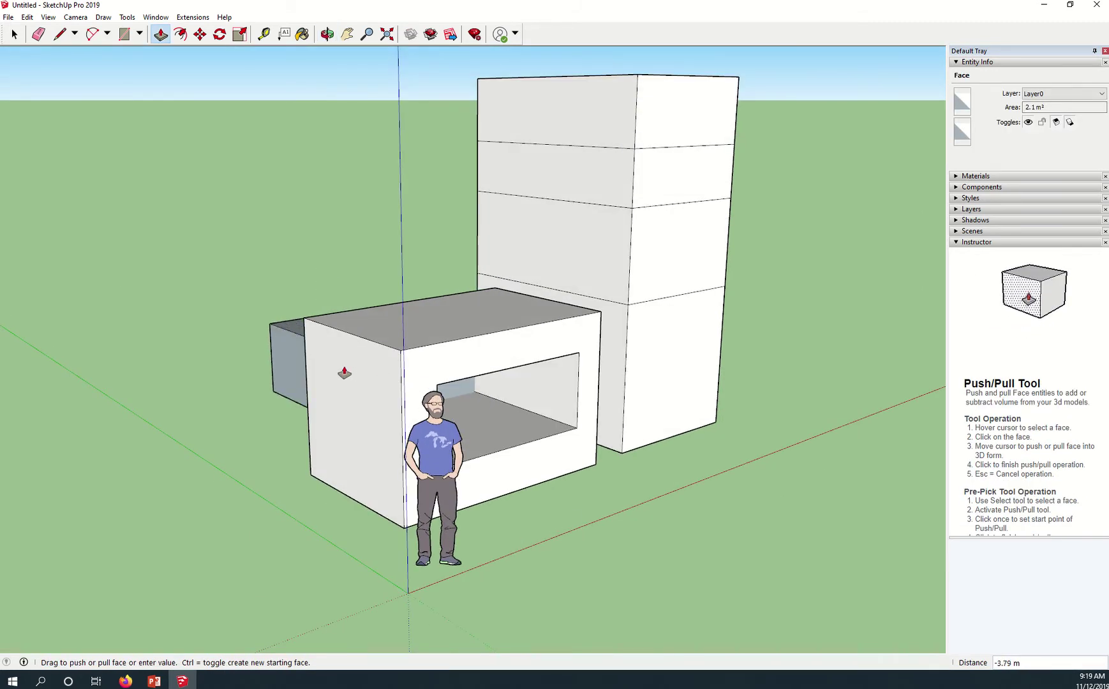
pyautogui.click(361, 389)
pyautogui.moveTo(362, 389); pyautogui.dragTo(416, 402, button='middle')
pyautogui.click(416, 391)
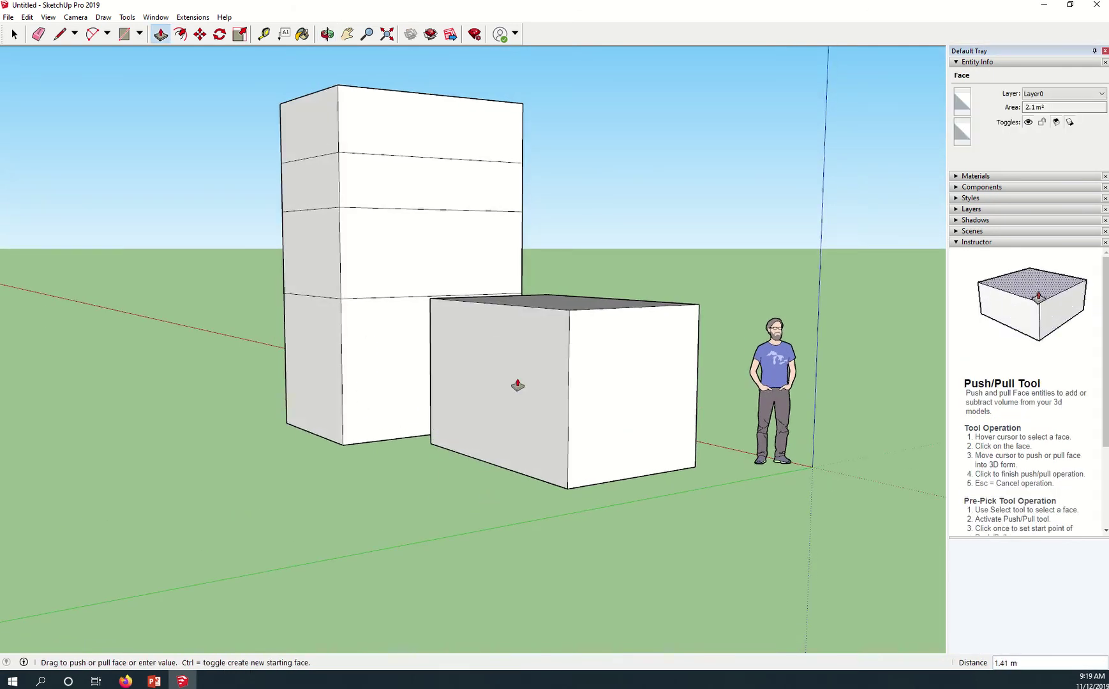
pyautogui.click(509, 388)
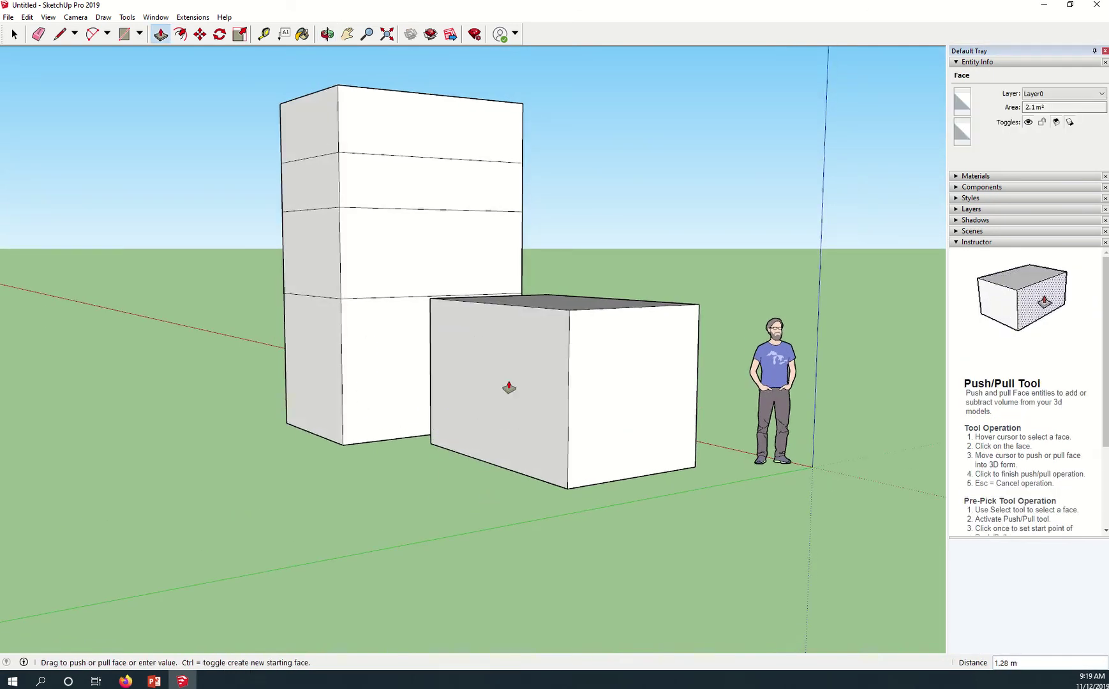
pyautogui.click(474, 332)
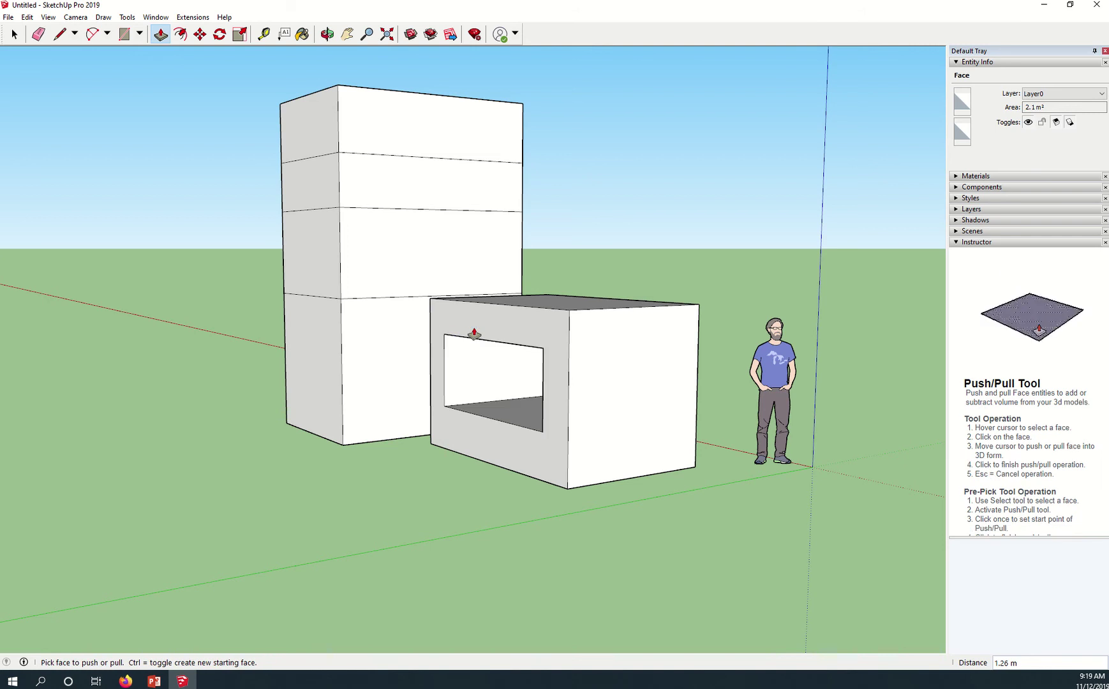
# Step: Draw a circle about 0.96 m in radius on the ground behind the two boxes
pyautogui.moveTo(646, 528); pyautogui.dragTo(427, 432, button='middle')
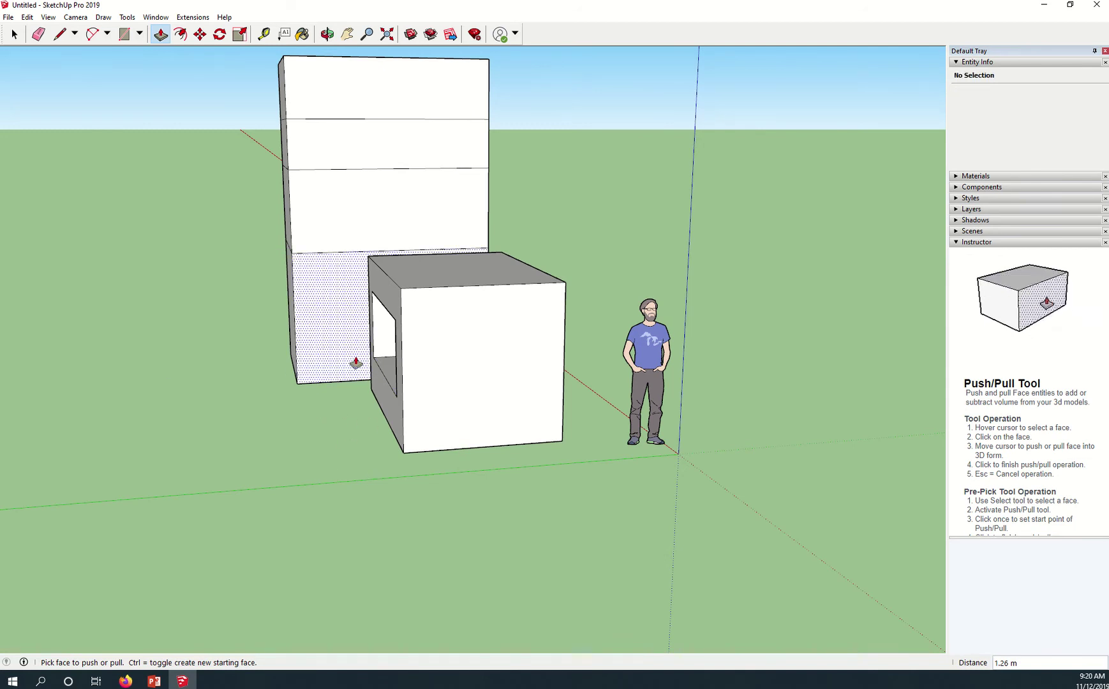
pyautogui.moveTo(489, 459); pyautogui.dragTo(474, 574, button='middle')
pyautogui.scroll(-1, 474, 574)
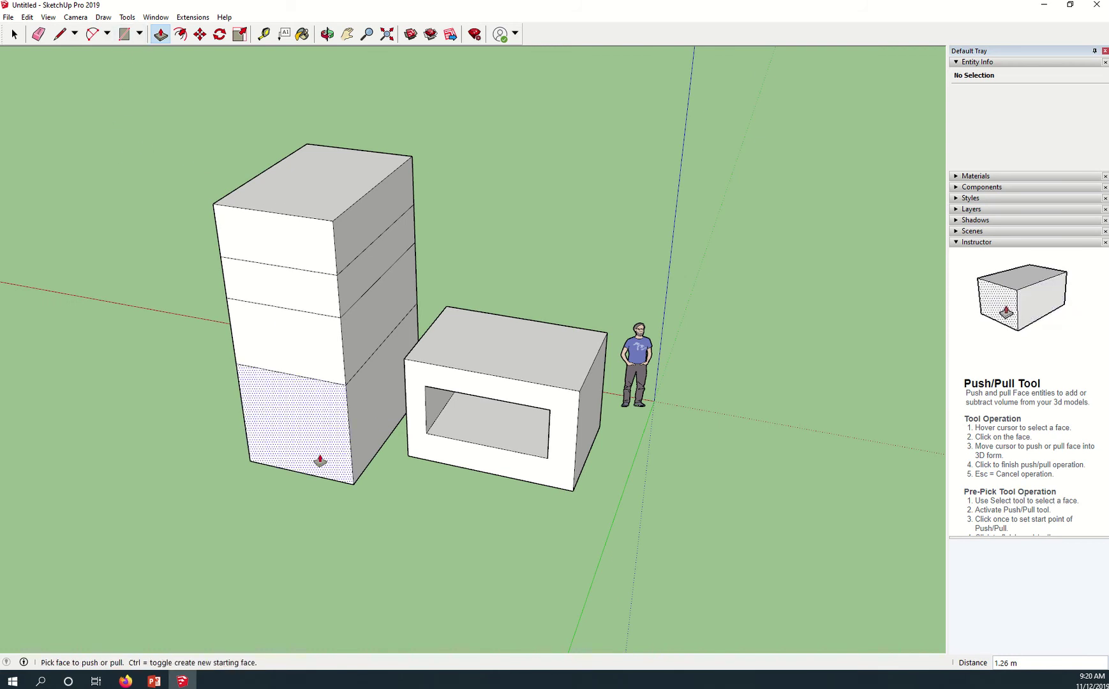
pyautogui.press('c')
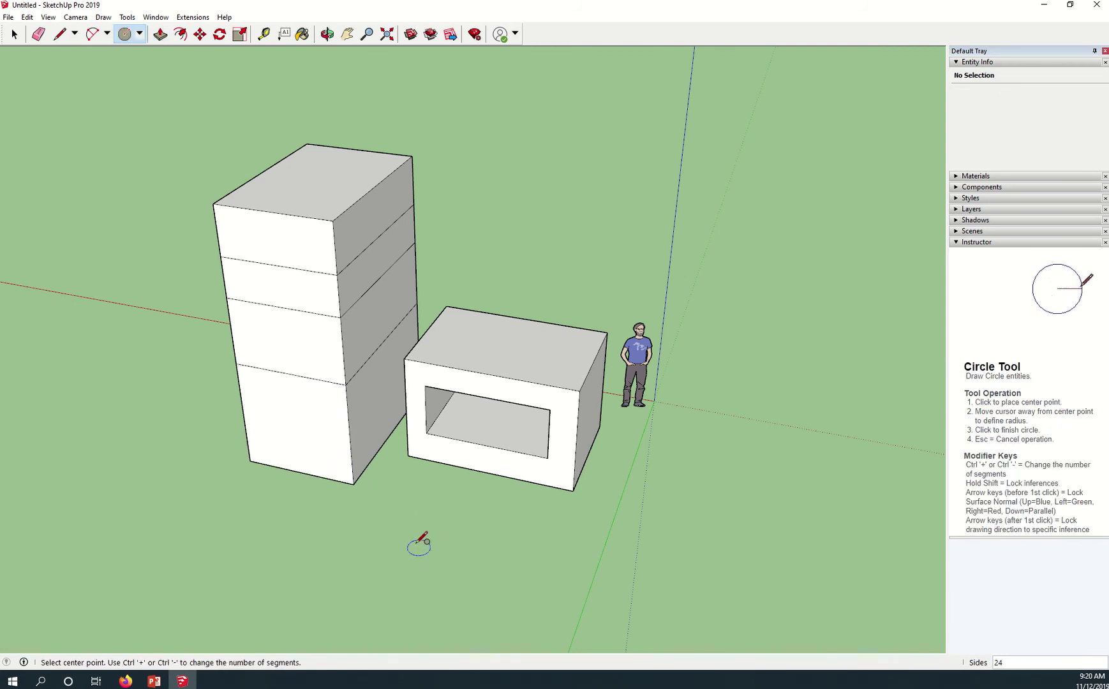
pyautogui.click(400, 530)
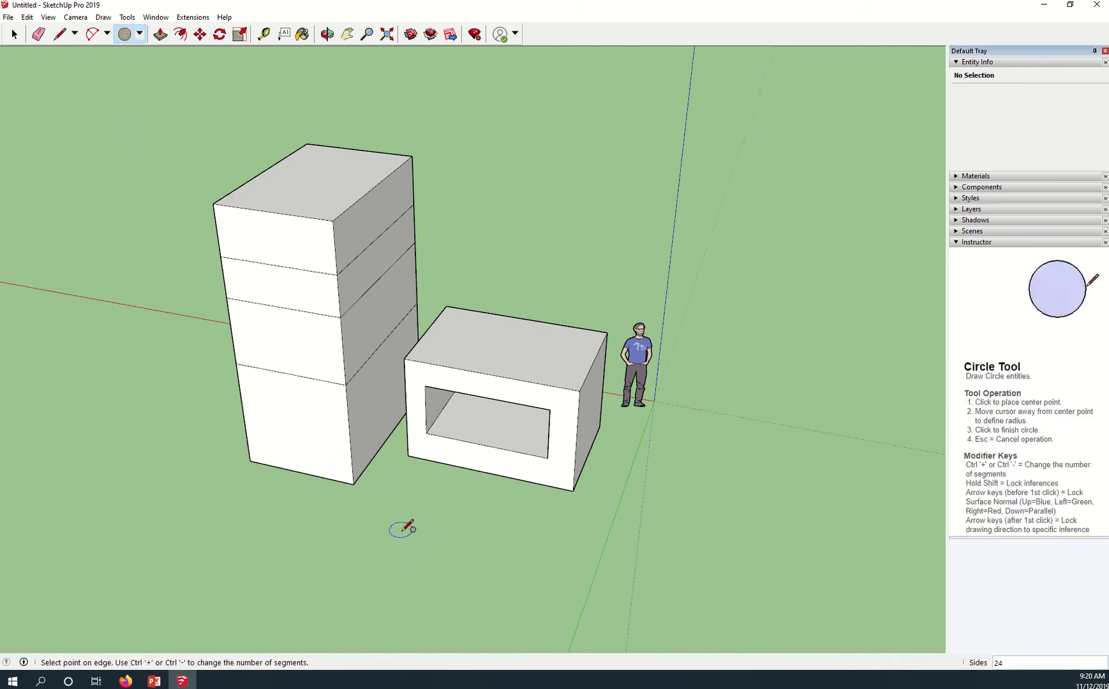
pyautogui.click(459, 544)
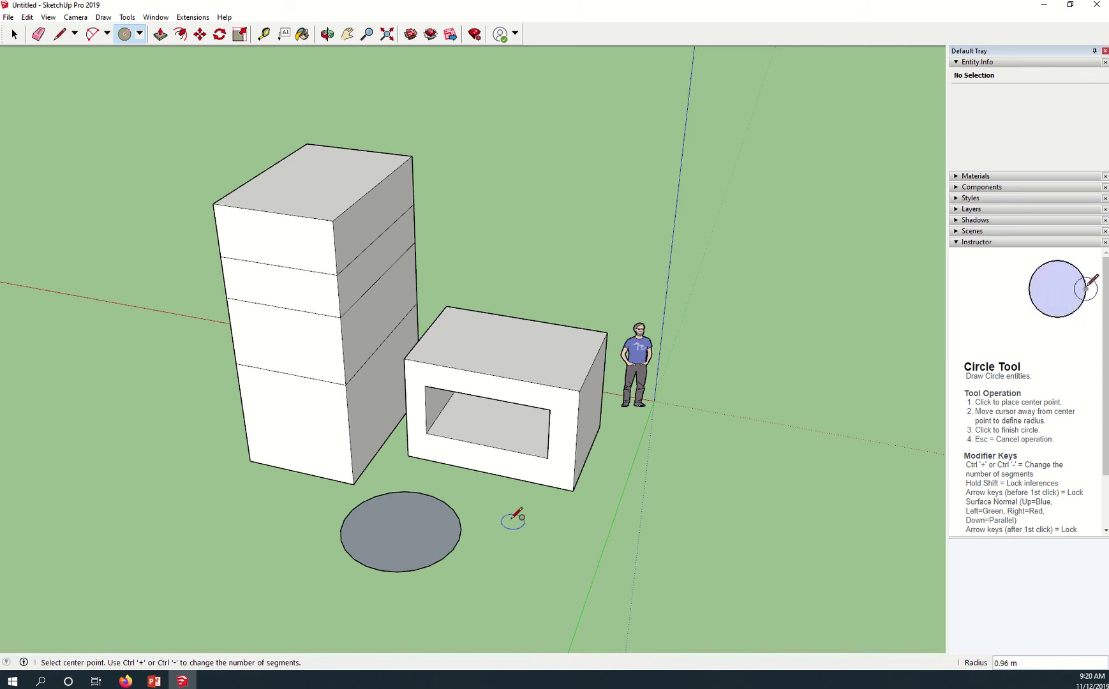
# Step: Pull the circle up 2 m into a cylinder, matching the height of the box with the opening
pyautogui.press('p')
pyautogui.click(414, 533)
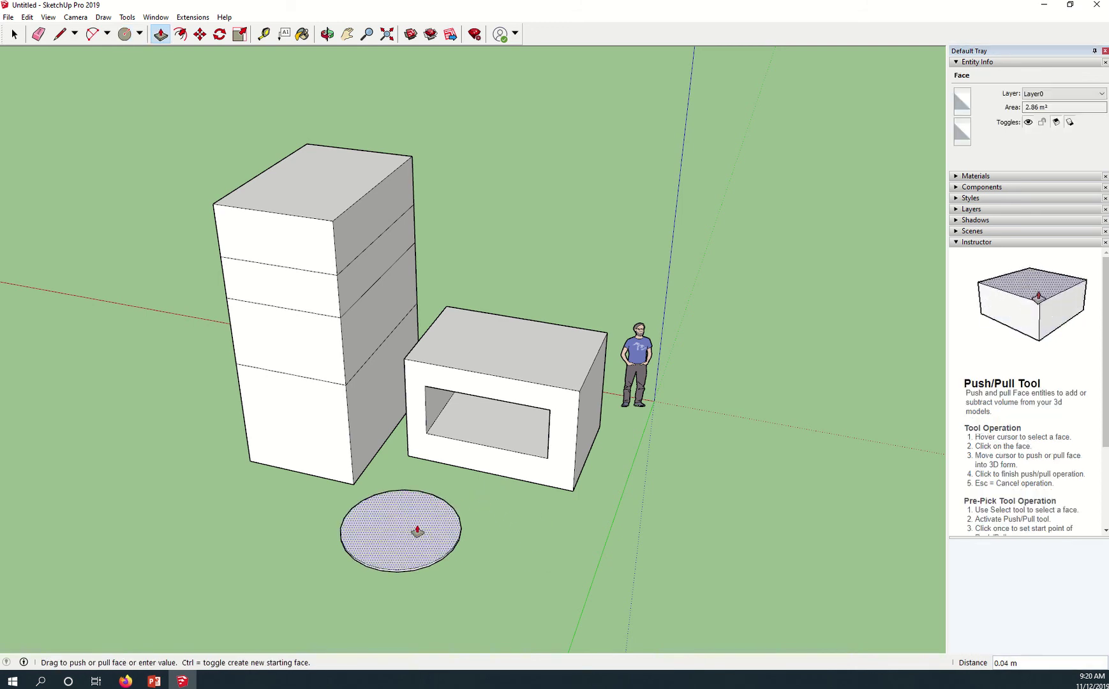
pyautogui.click(518, 378)
# Step: Offset the cylinder's top edge inward to create a smaller concentric circle
pyautogui.moveTo(533, 612); pyautogui.dragTo(558, 611, button='middle')
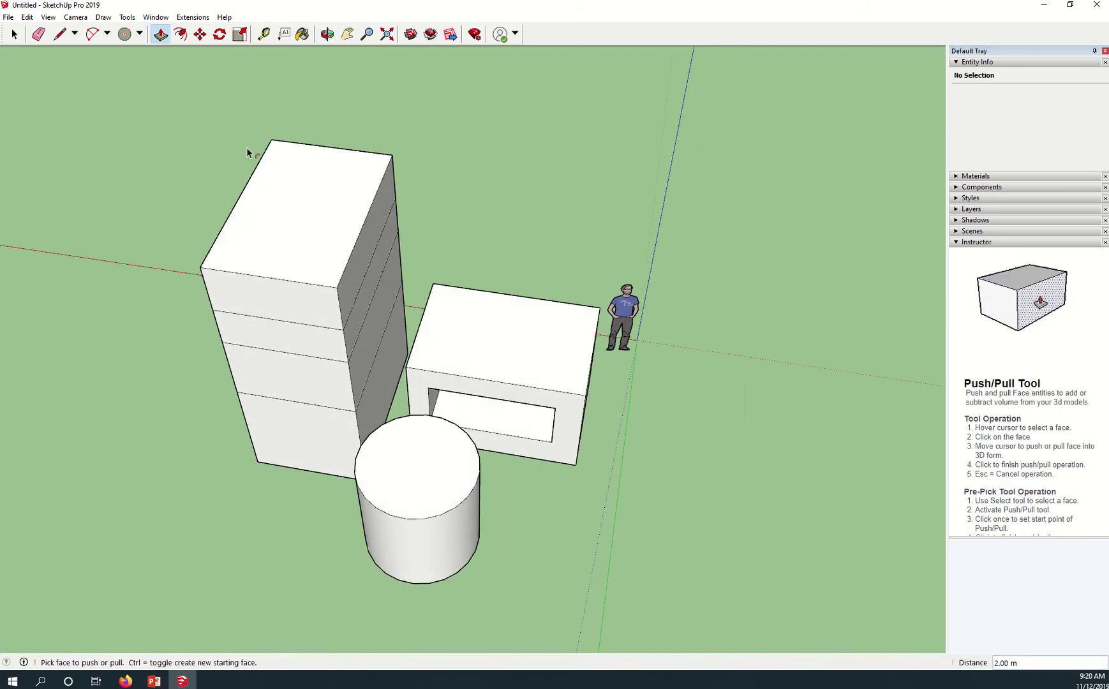
pyautogui.press('f')
pyautogui.click(471, 495)
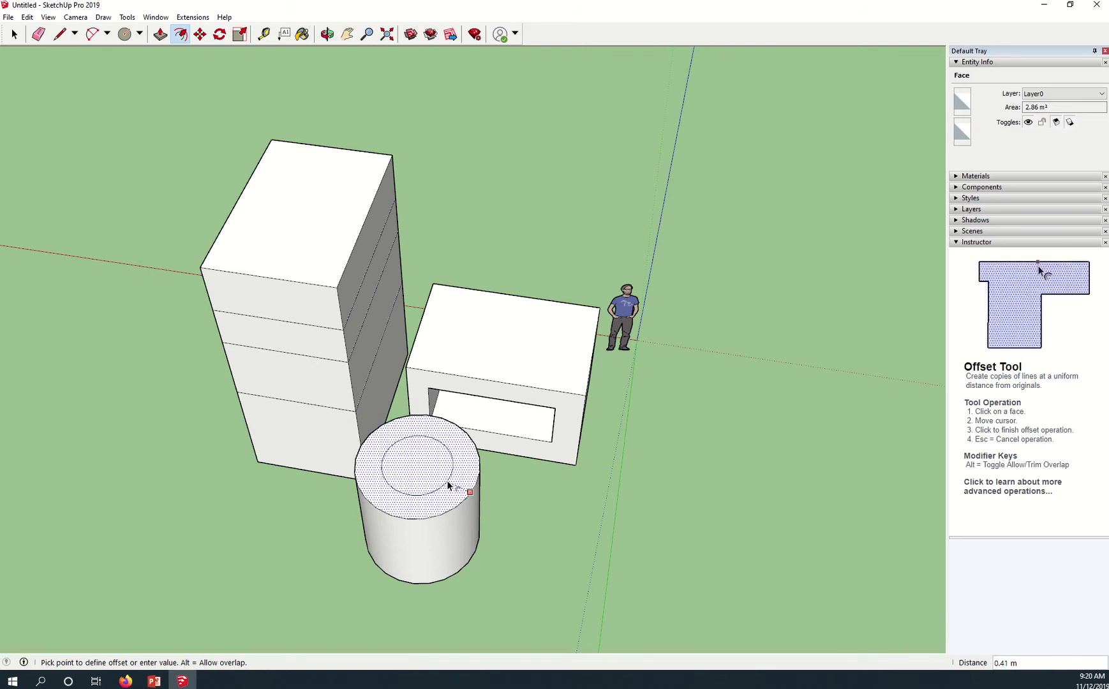
pyautogui.press('Return')
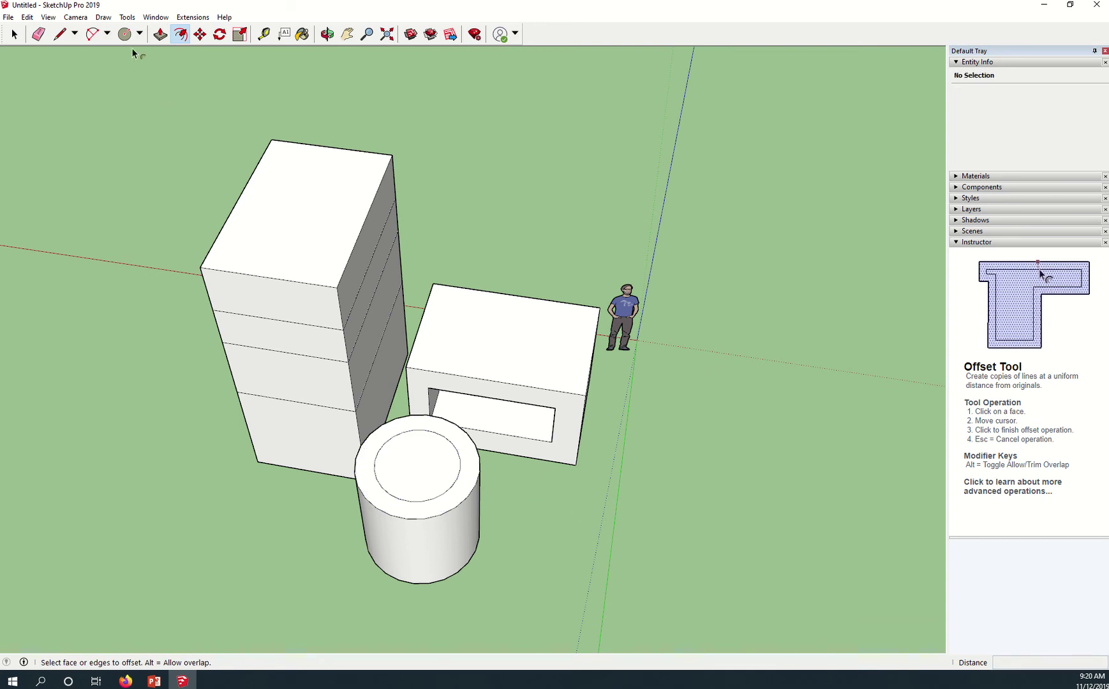
# Step: Push the inner circle 2 m down through the cylinder to hollow it into an open tube
pyautogui.press('p')
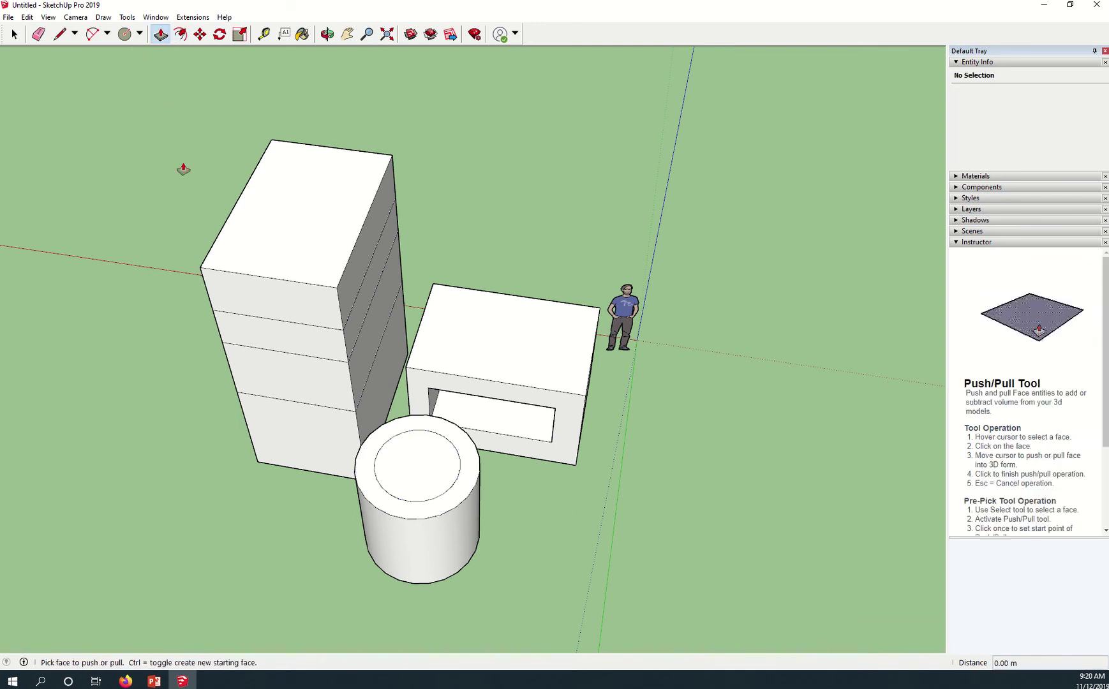
pyautogui.click(429, 476)
pyautogui.moveTo(433, 545); pyautogui.dragTo(413, 319, button='middle')
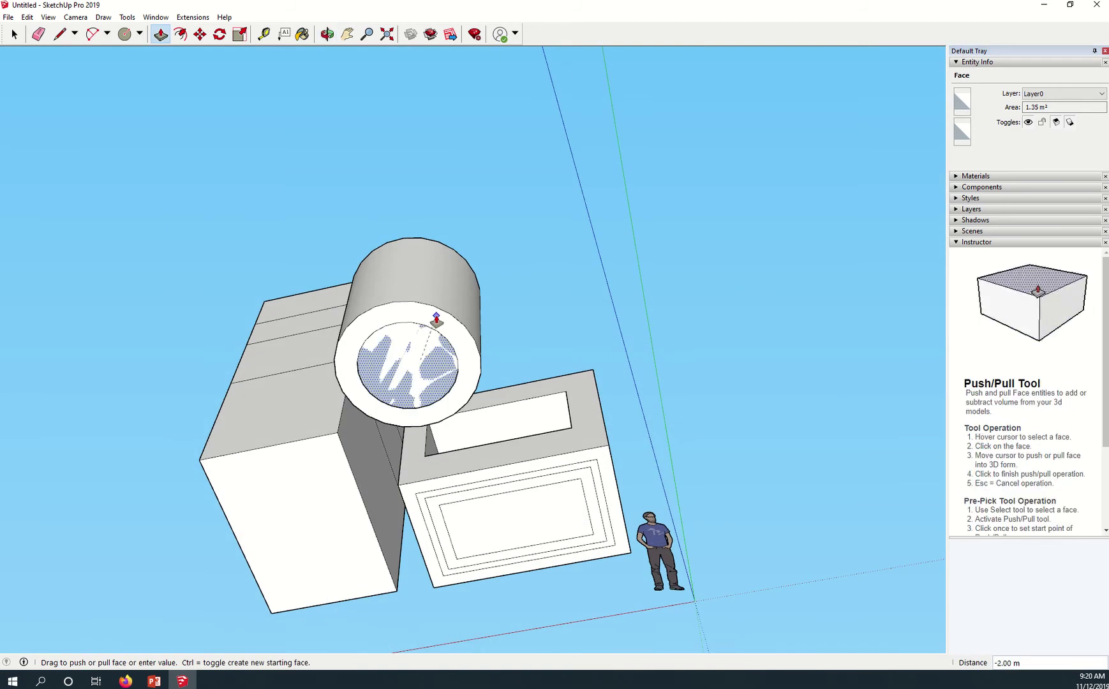
pyautogui.click(437, 321)
pyautogui.moveTo(335, 322); pyautogui.dragTo(115, 516, button='middle')
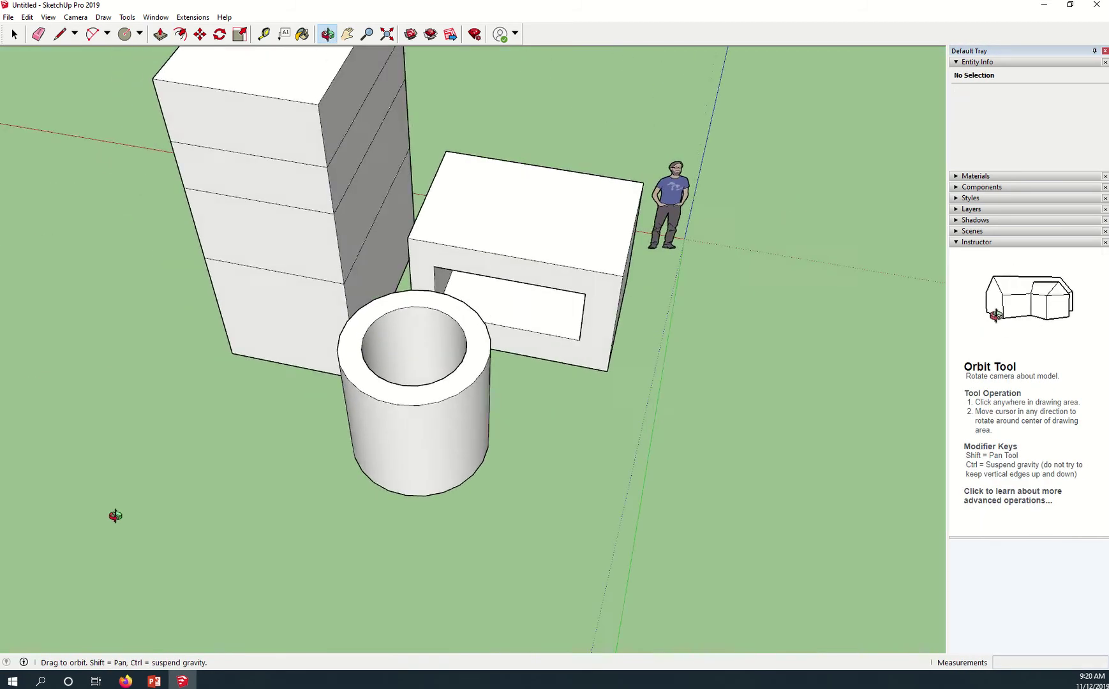
pyautogui.scroll(-5, 467, 490)
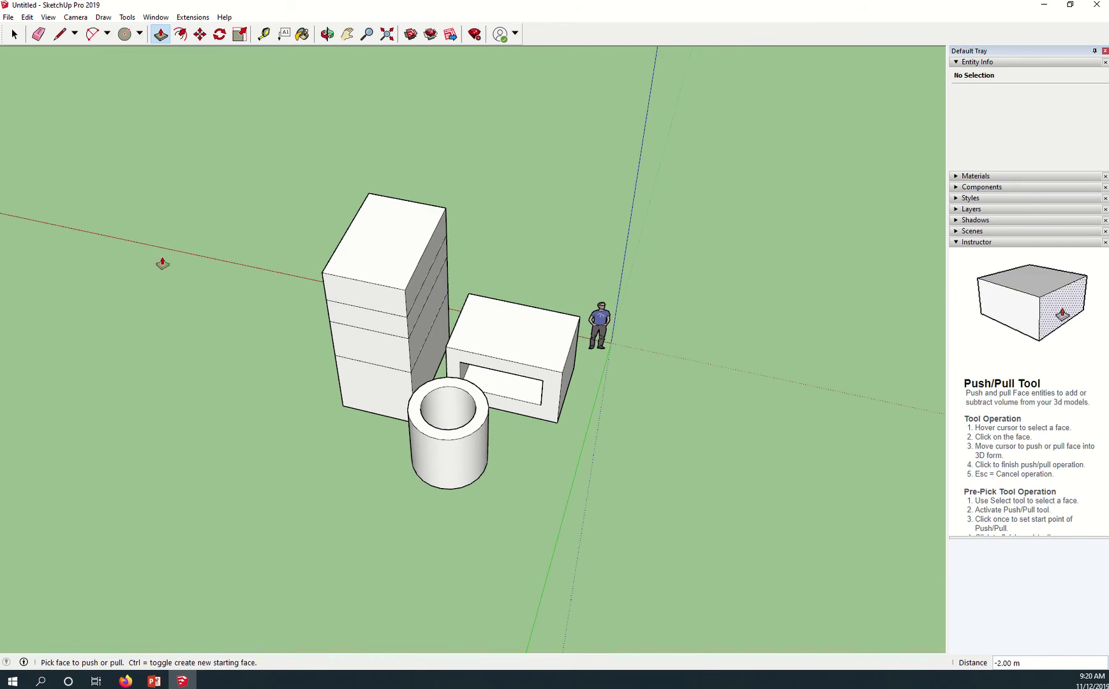
# Step: Draw a centre-based arc of about 75 degrees on the ground, on the open side of the tall stacked box
pyautogui.click(140, 35)
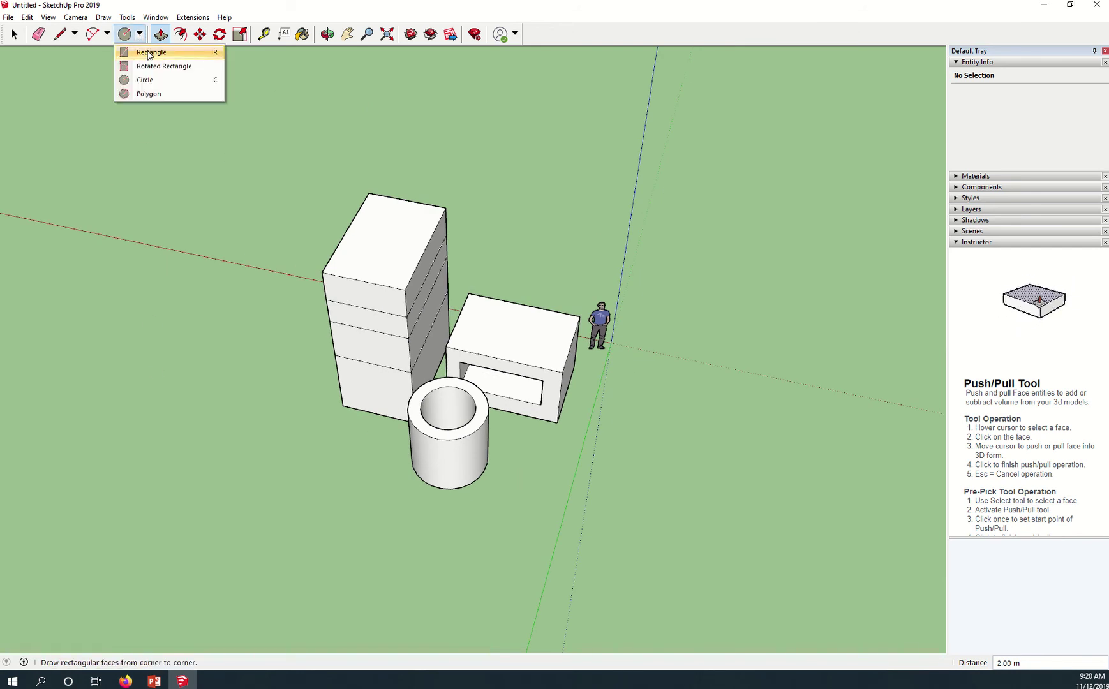
pyautogui.click(108, 33)
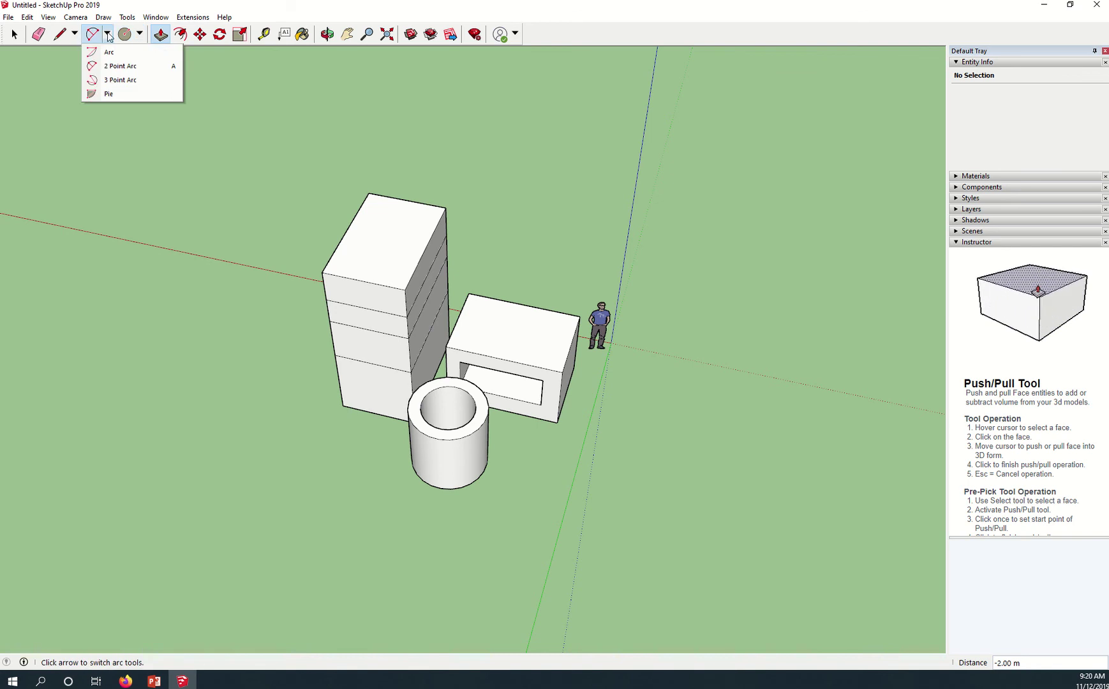
pyautogui.click(108, 33)
pyautogui.click(108, 33)
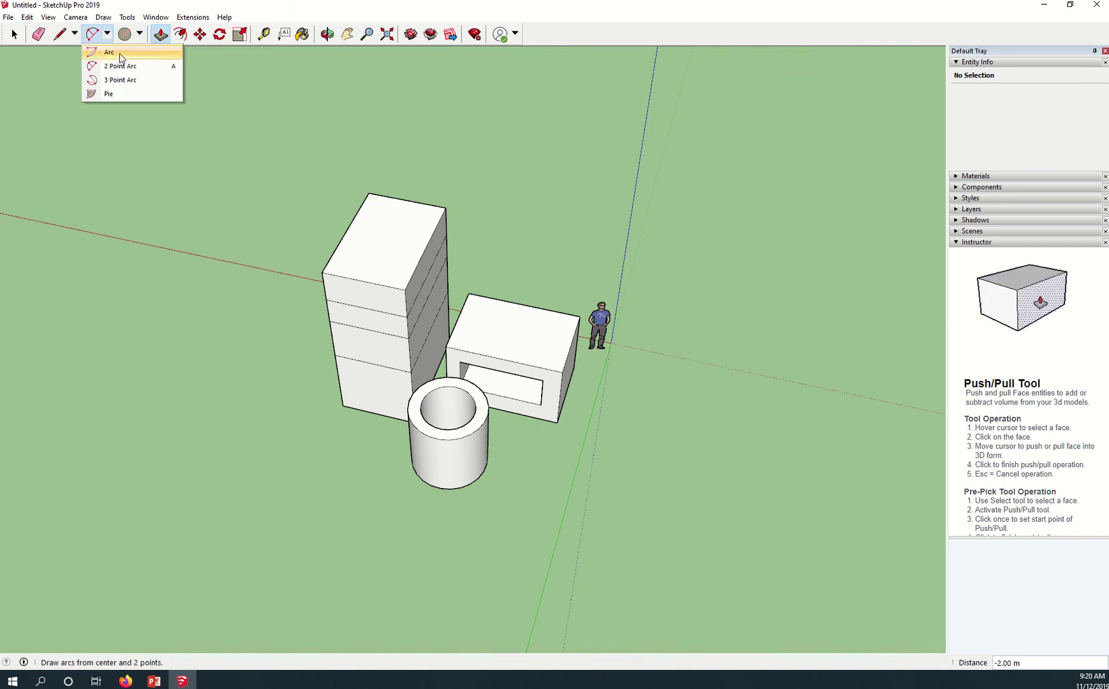
pyautogui.click(119, 53)
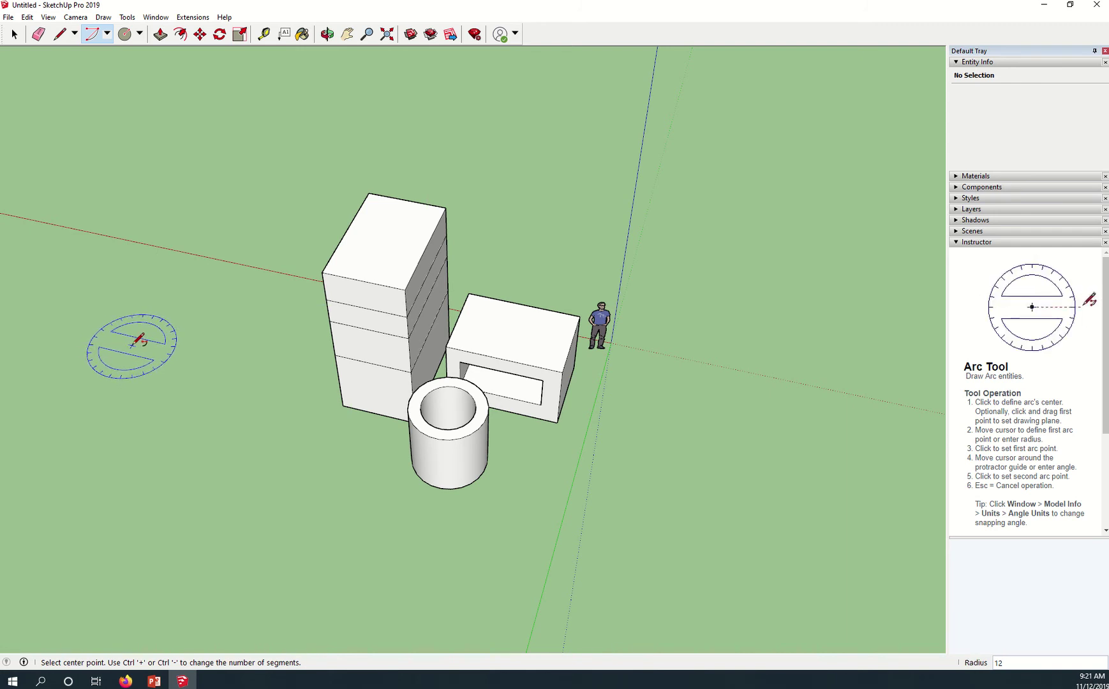
pyautogui.click(135, 346)
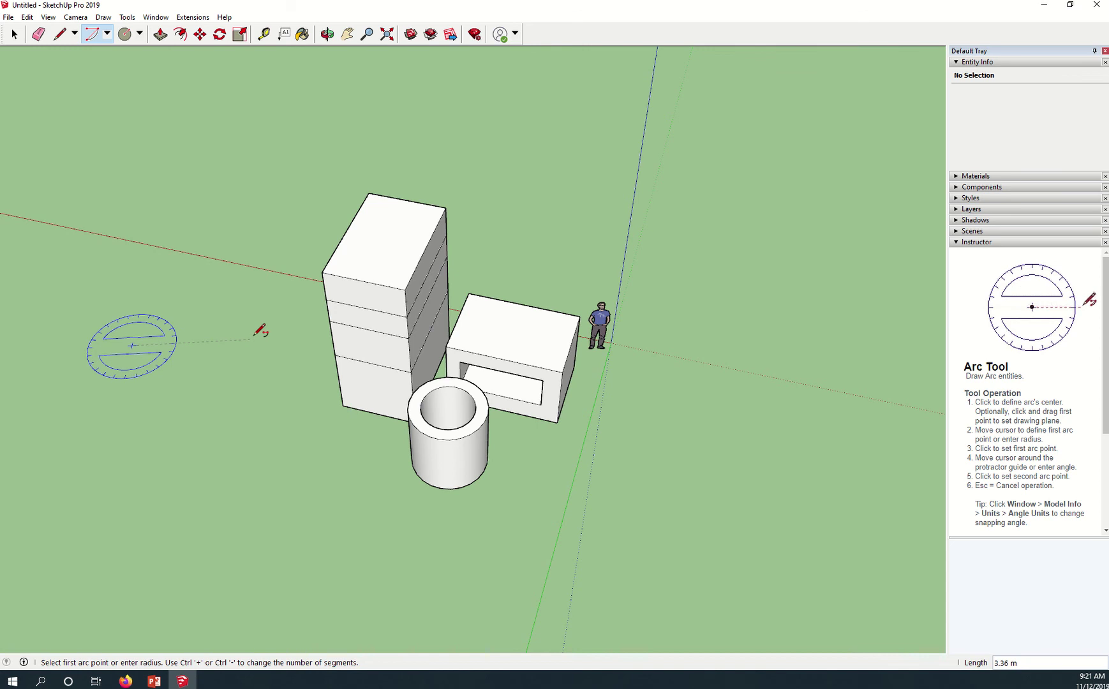
pyautogui.click(249, 373)
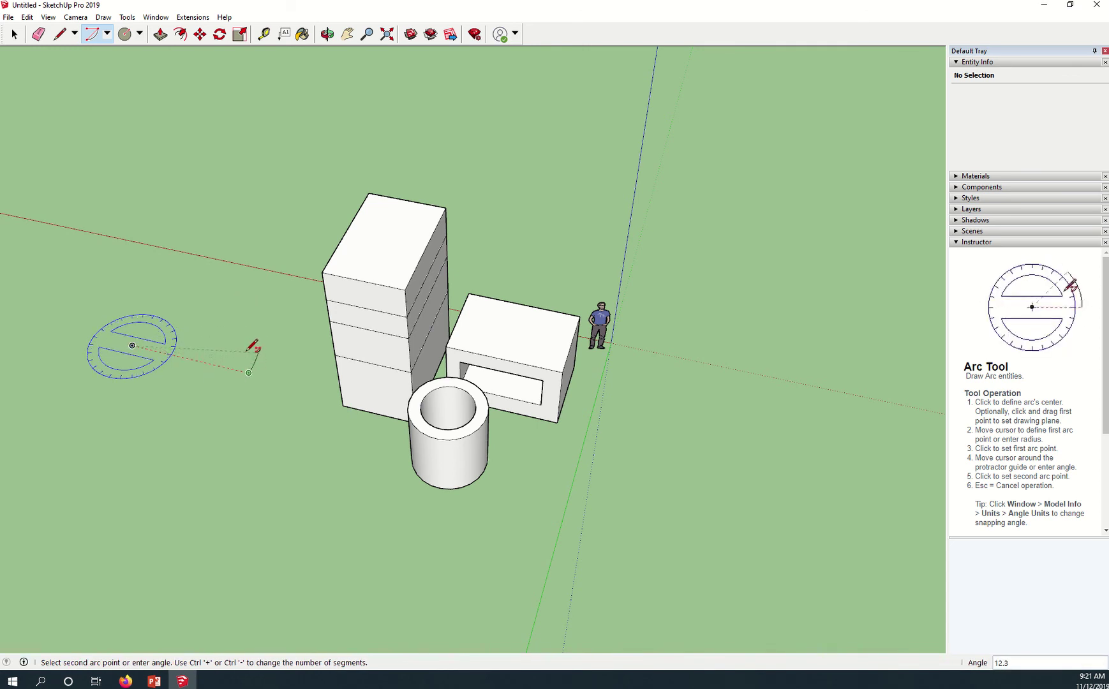
pyautogui.click(205, 283)
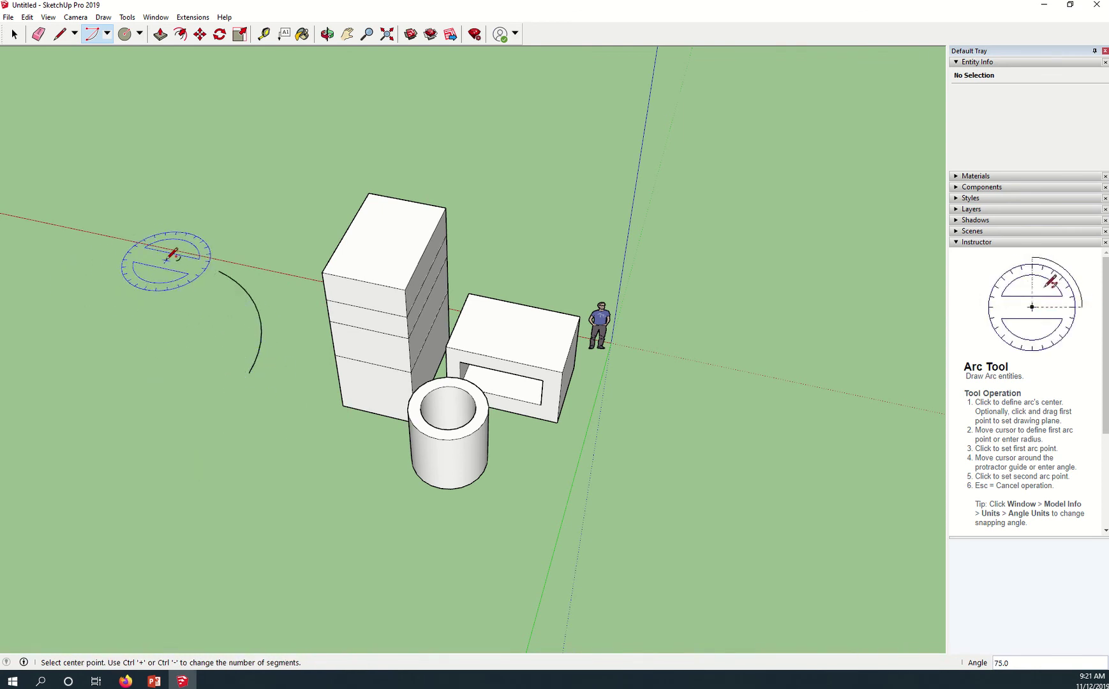
# Step: Draw a two-point arc as a half circle with a bulge of about 1.53 m, in front of the first arc
pyautogui.click(108, 36)
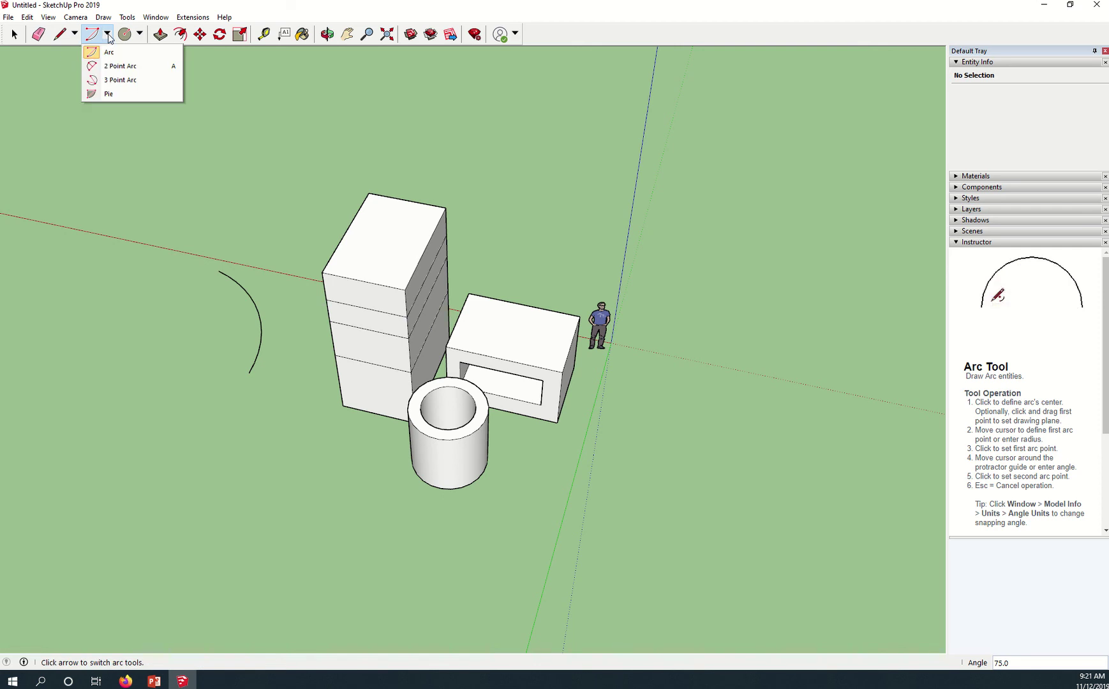
pyautogui.click(131, 66)
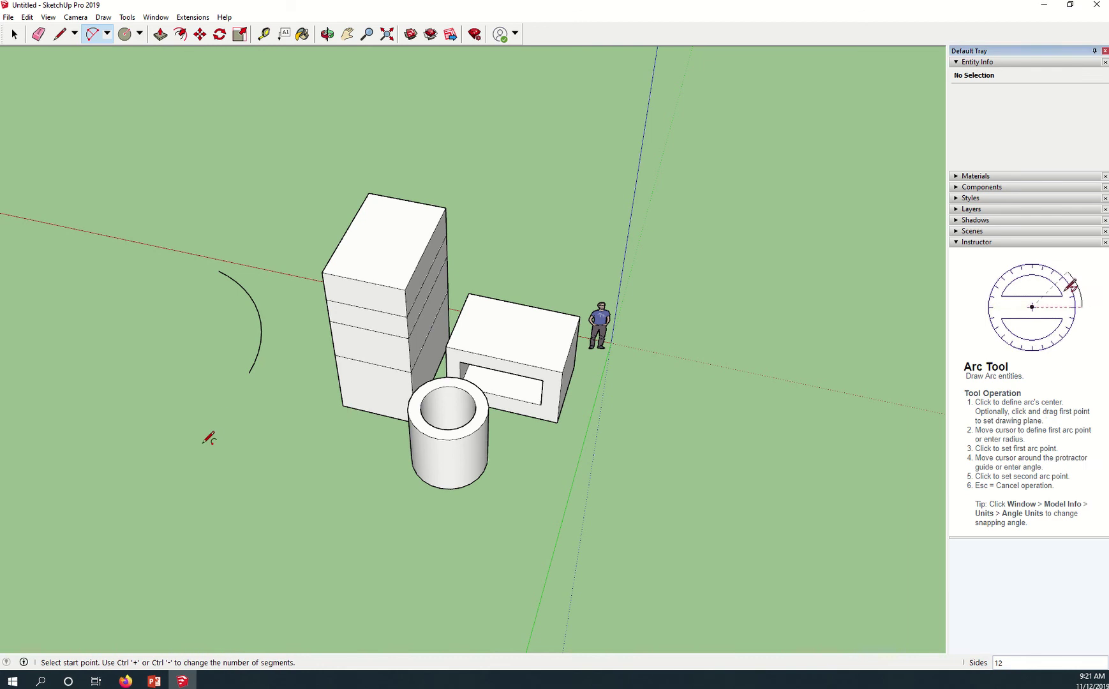
pyautogui.click(124, 415)
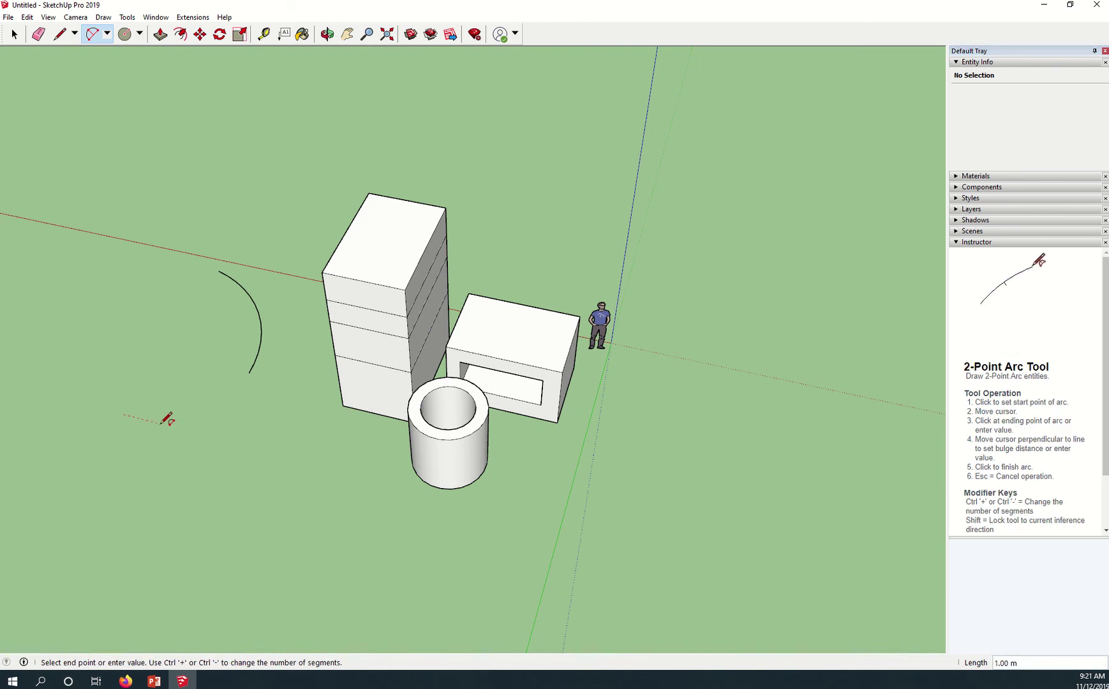
pyautogui.click(229, 439)
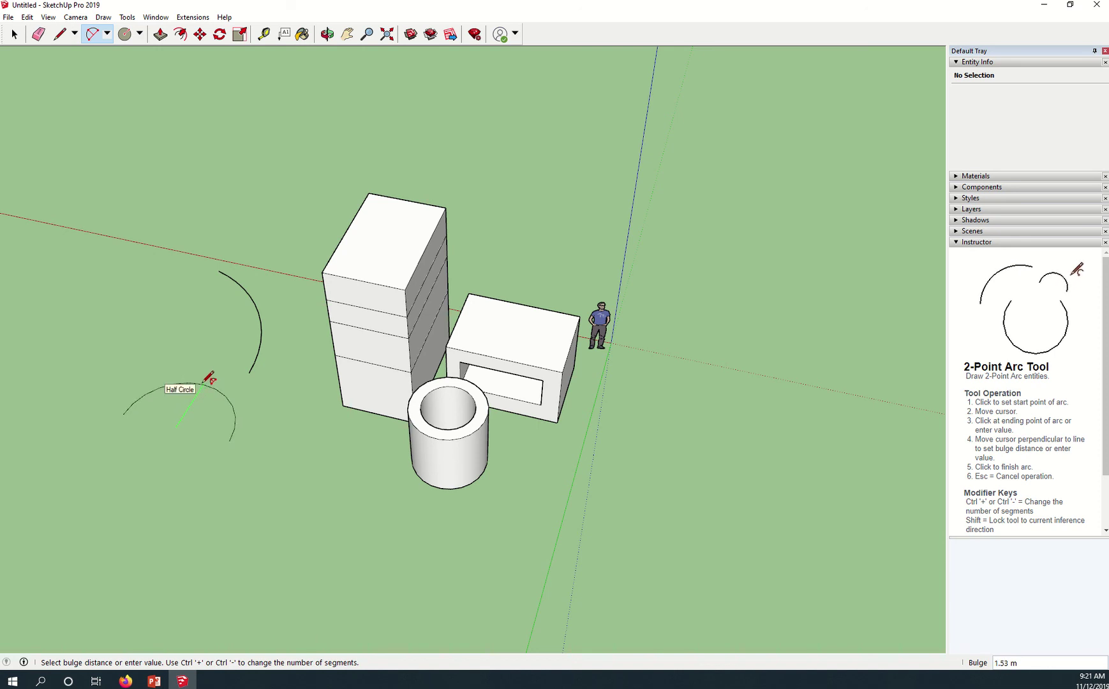
pyautogui.click(204, 381)
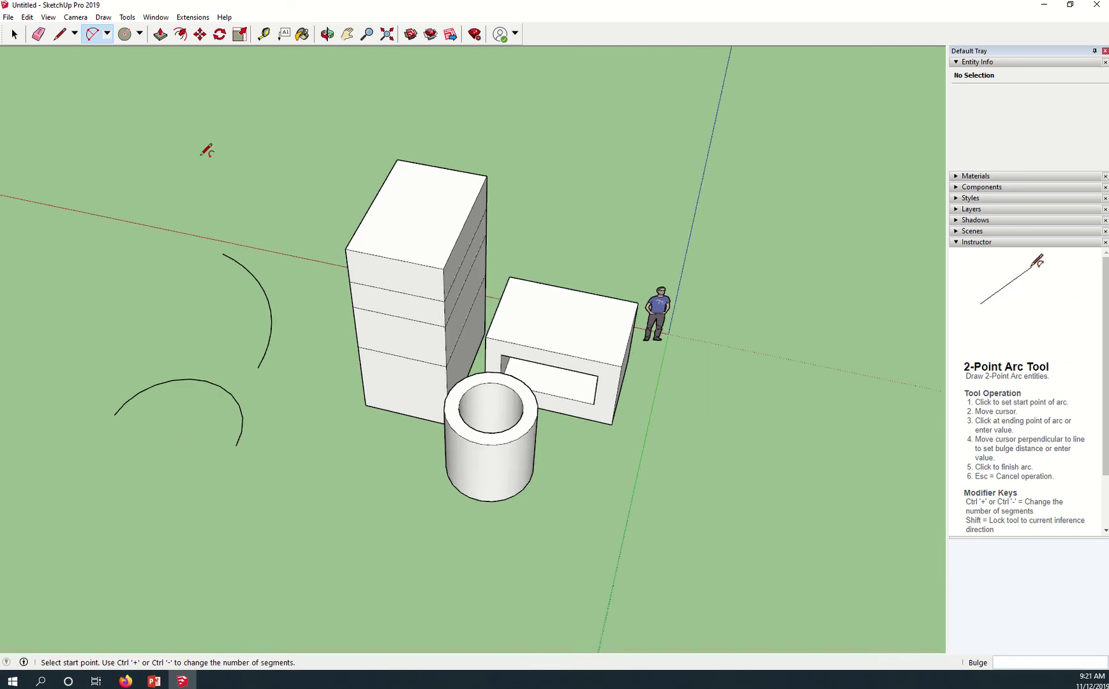
# Step: Offset the half-circle arc outward by about 0.2 m to make a parallel second arc
pyautogui.press('f')
pyautogui.click(128, 403)
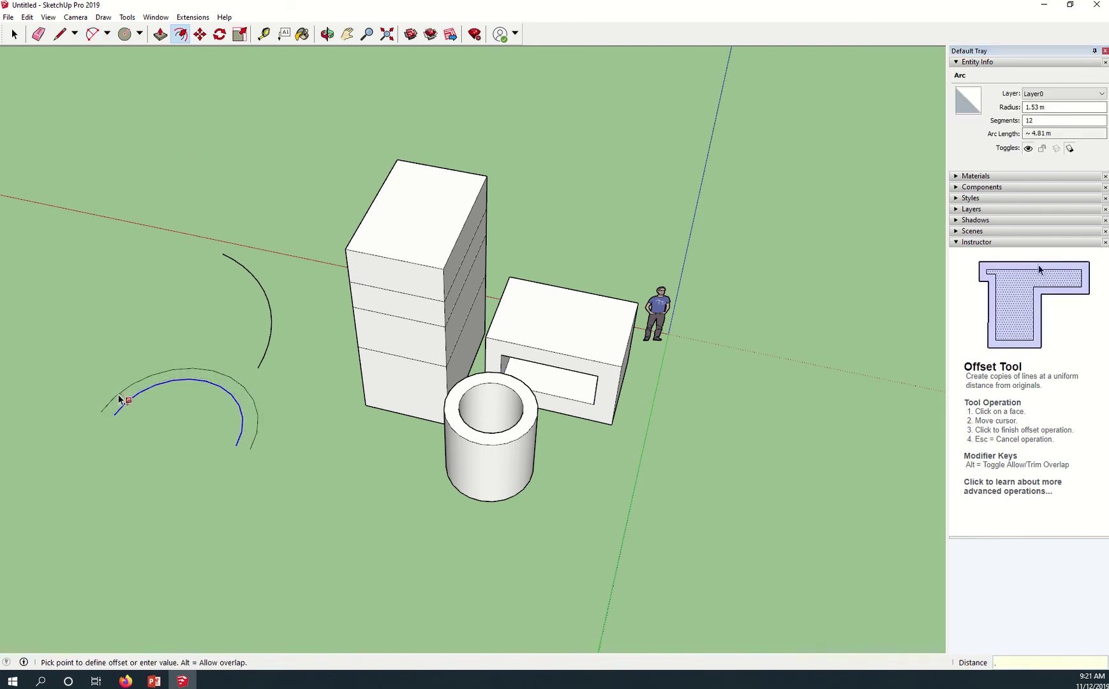
pyautogui.click(120, 401)
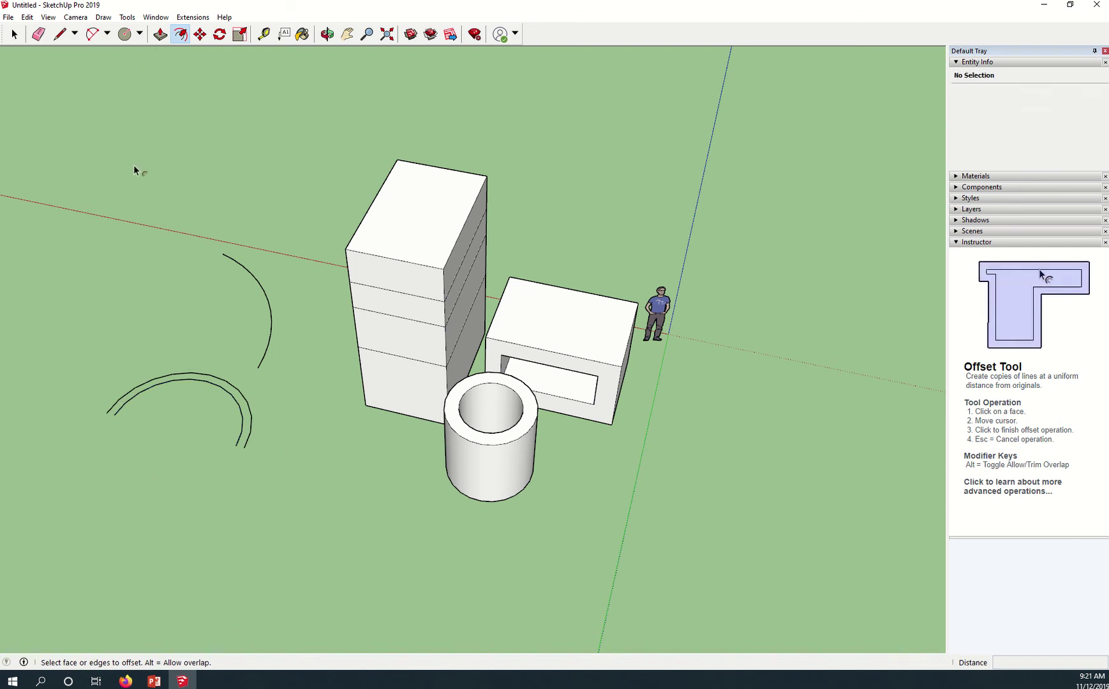
# Step: Extend the two arcs' ends farthest from the boxes with parallel straight lines and join them with a short end line
pyautogui.press('l')
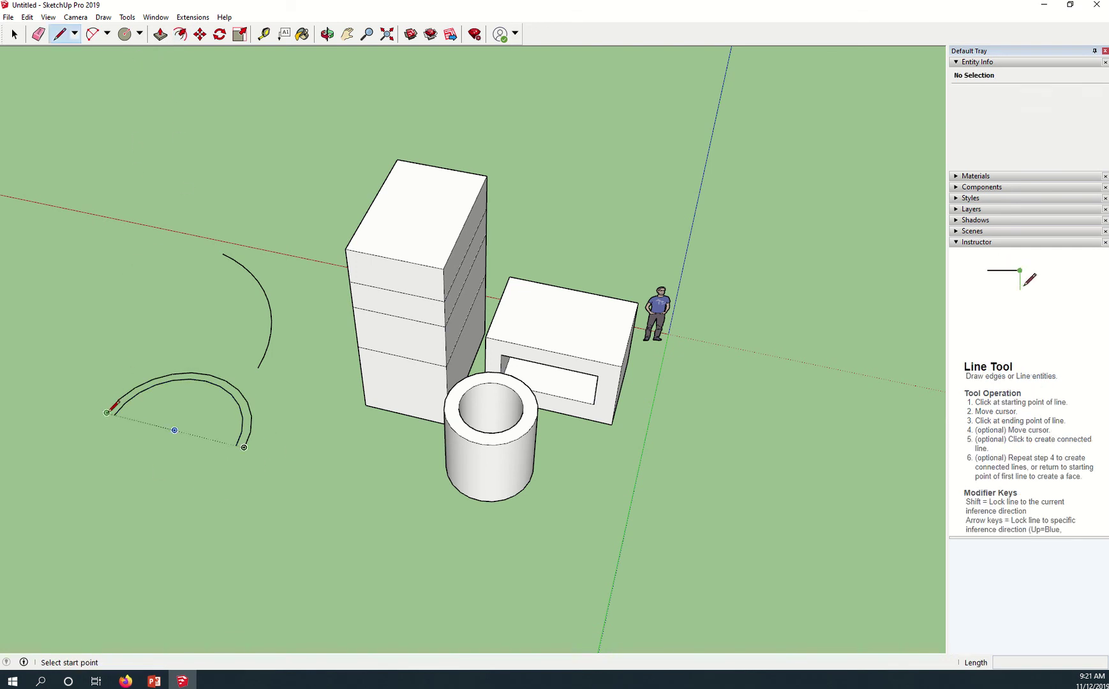
pyautogui.click(107, 413)
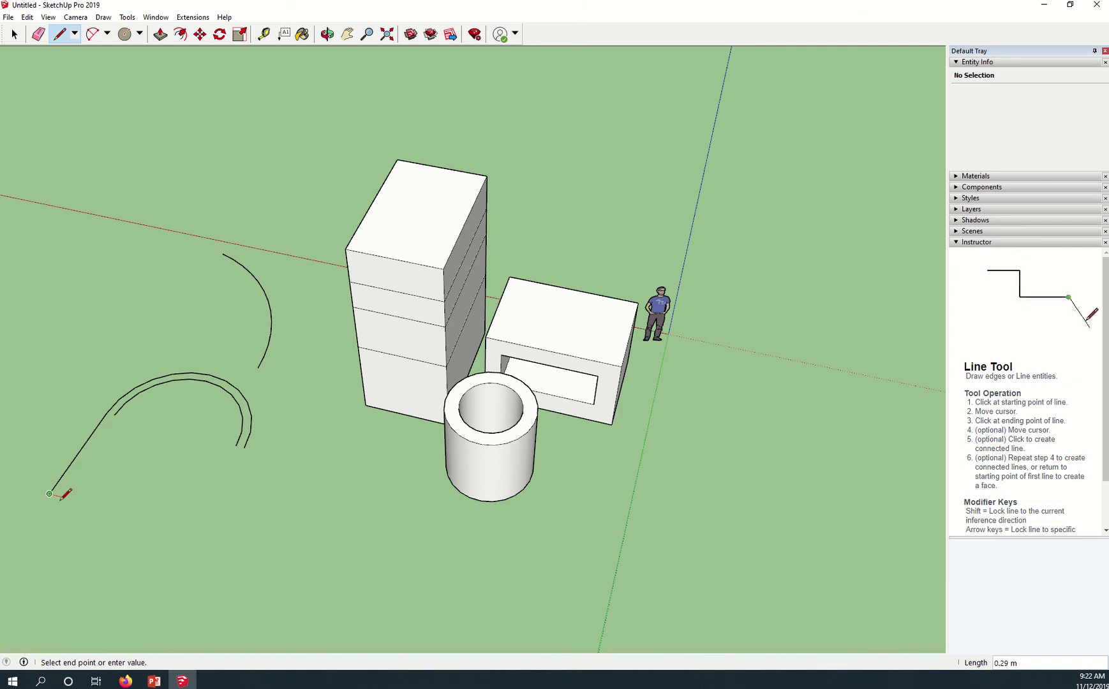
pyautogui.press('space')
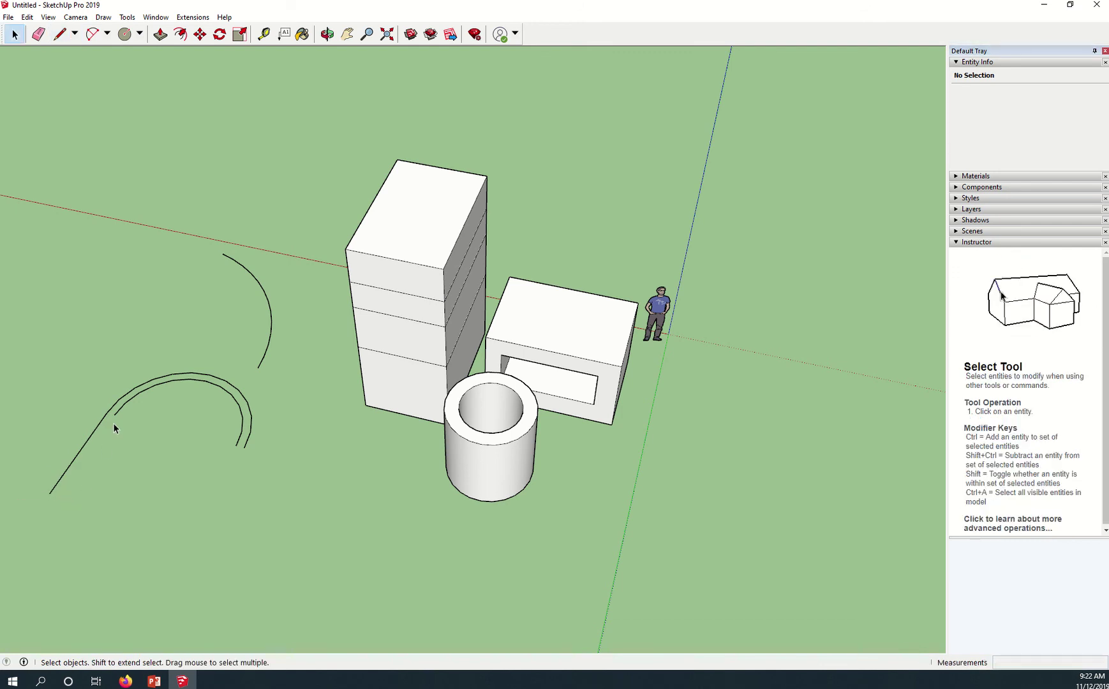
pyautogui.press('l')
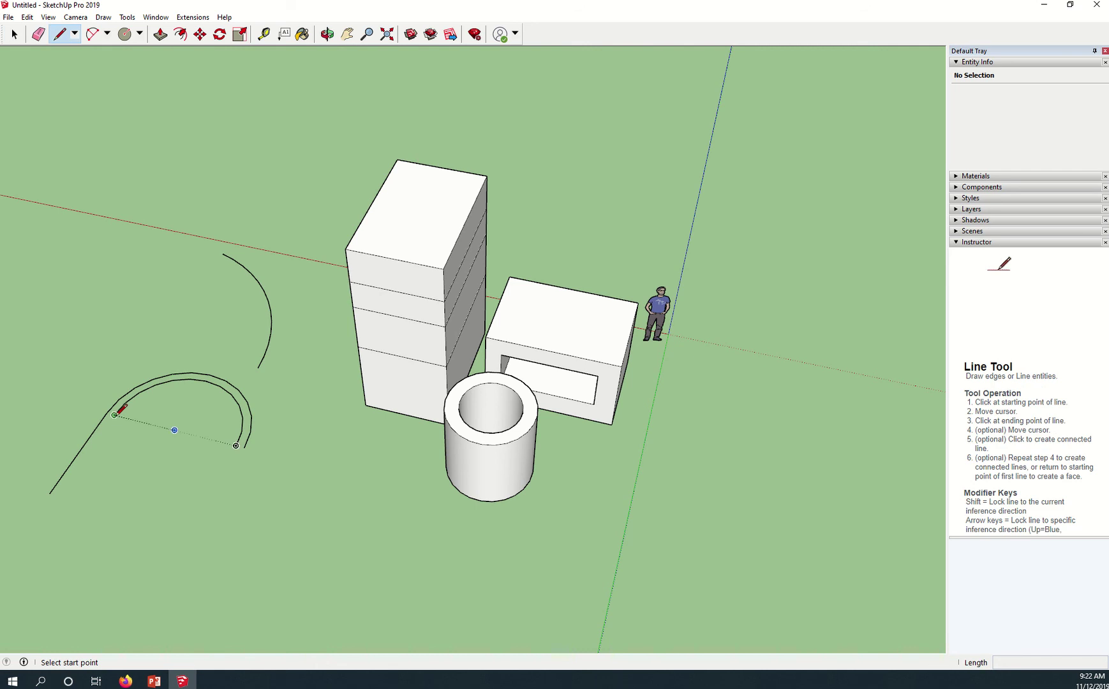
pyautogui.click(115, 414)
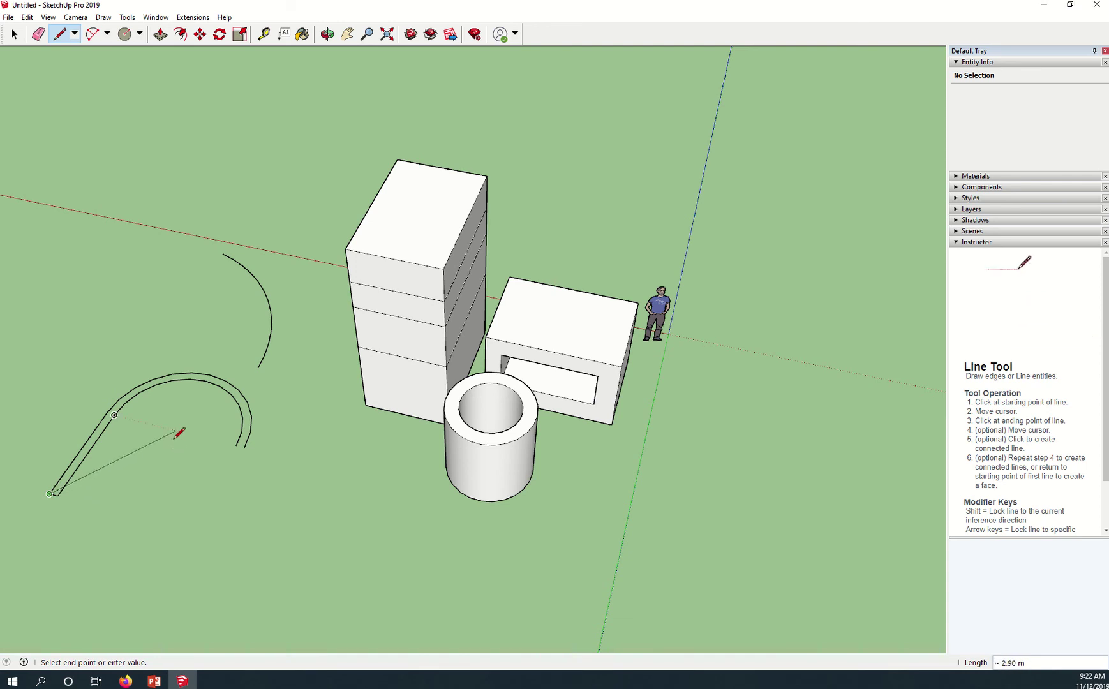
pyautogui.press('Escape')
# Step: Extend the other two arc ends with parallel straight lines and close them with a short line to form a U-shaped face
pyautogui.click(237, 445)
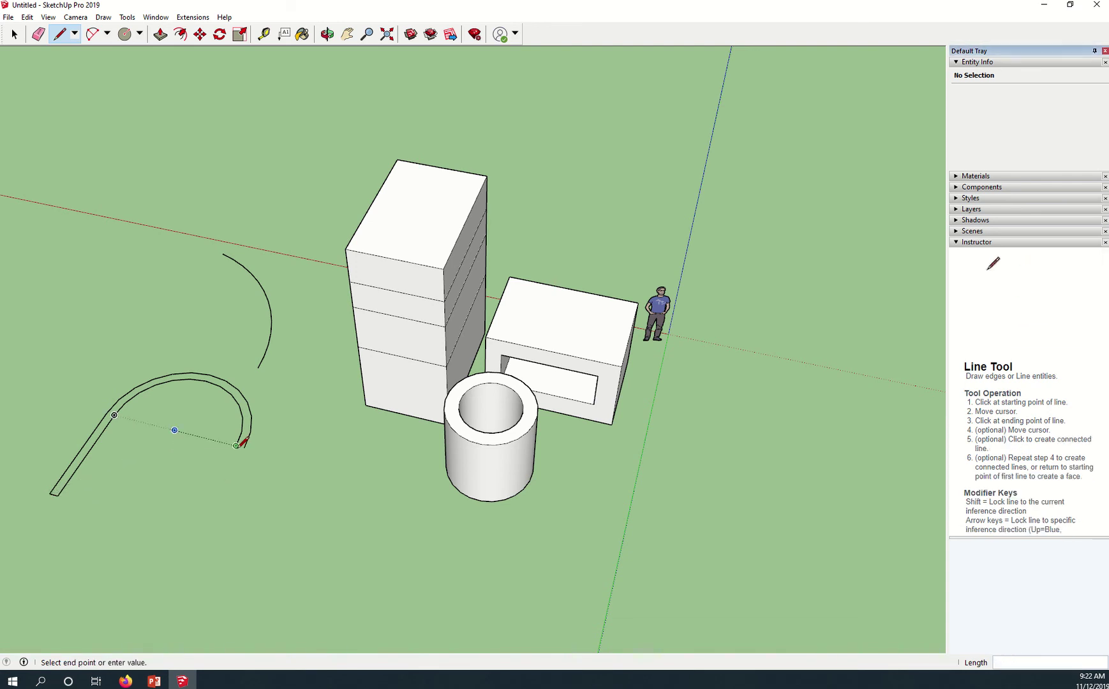
pyautogui.click(187, 531)
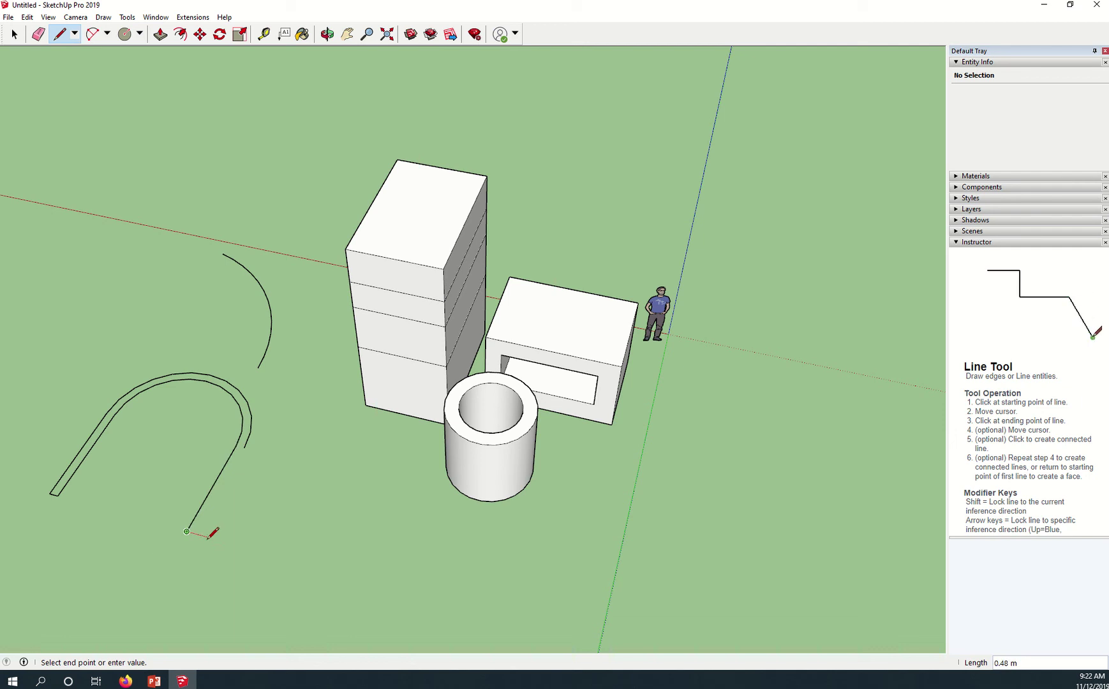
pyautogui.press('Escape')
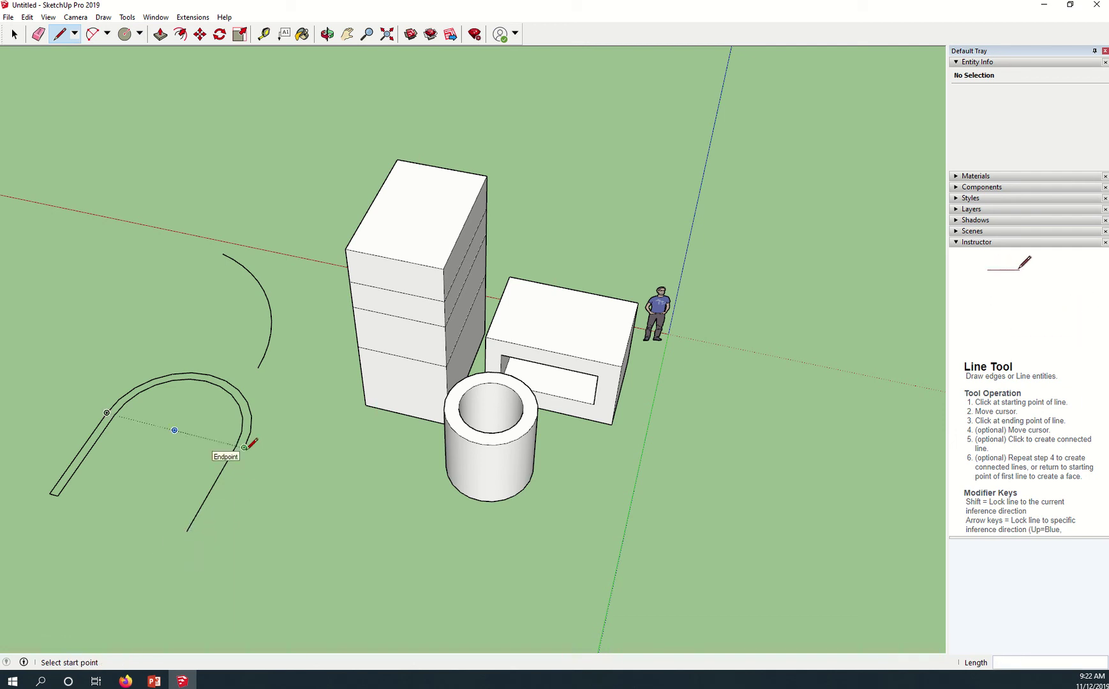
pyautogui.click(245, 447)
pyautogui.click(196, 533)
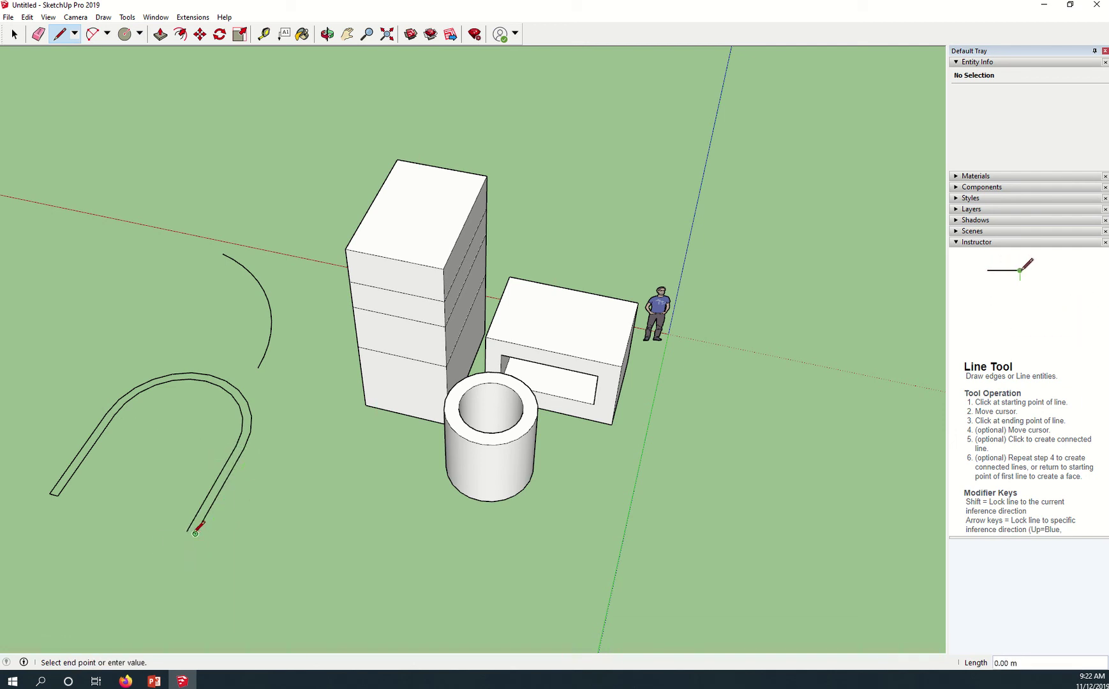
pyautogui.click(188, 531)
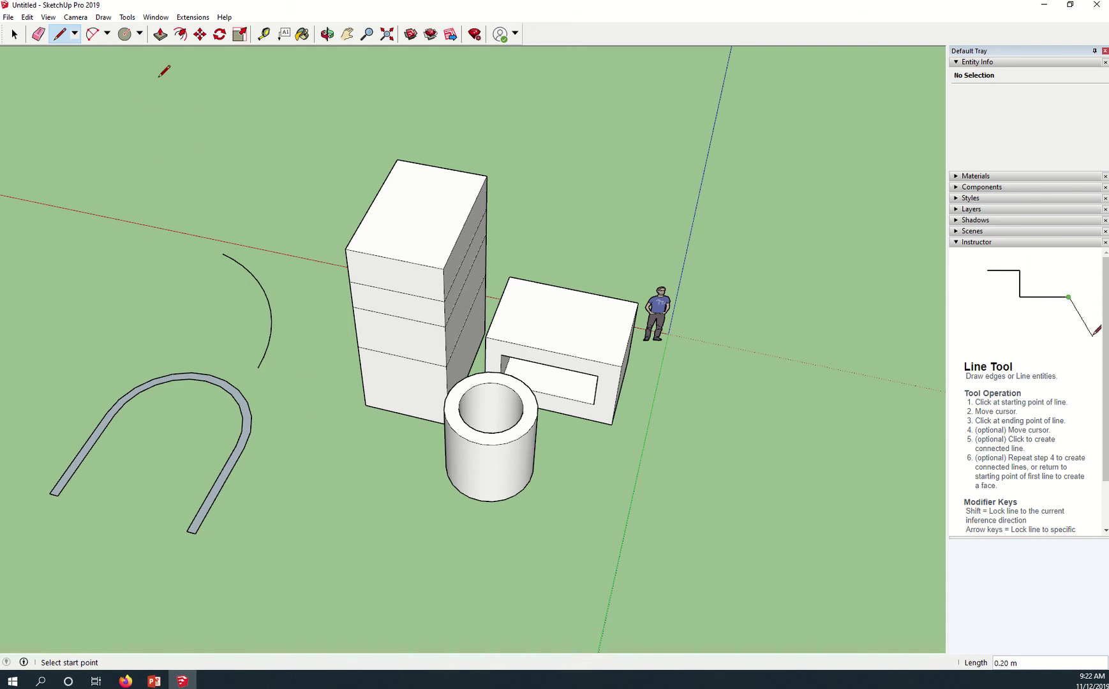
# Step: Pull the U-shaped face up about 4.42 m into a curved wall
pyautogui.click(160, 34)
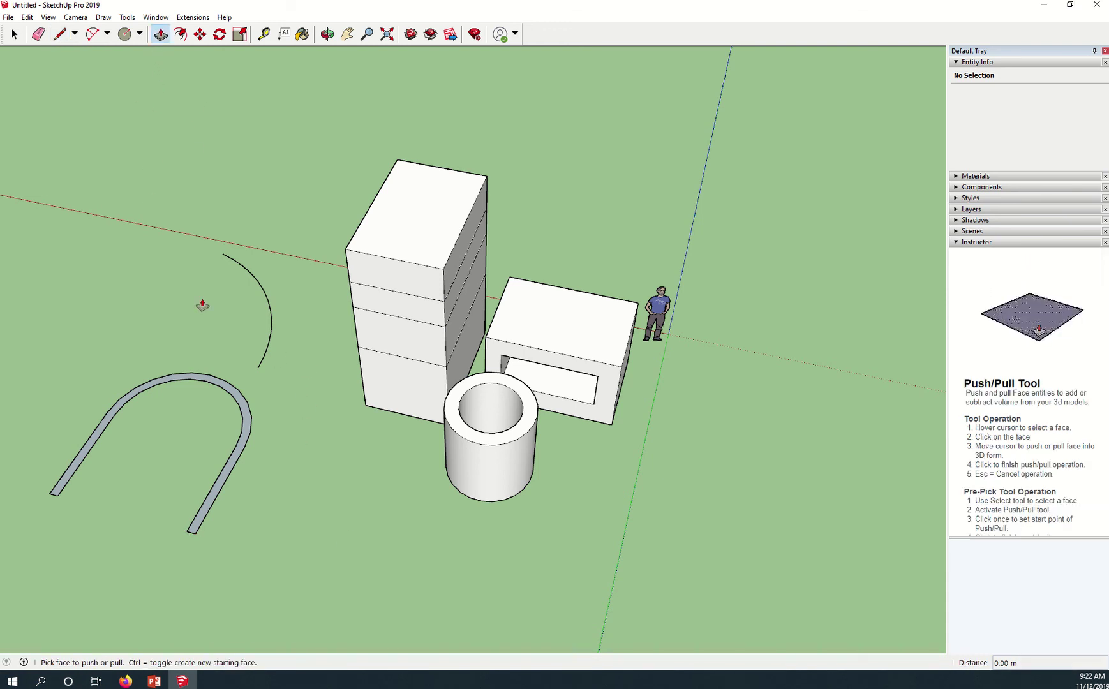
pyautogui.click(240, 401)
pyautogui.click(197, 406)
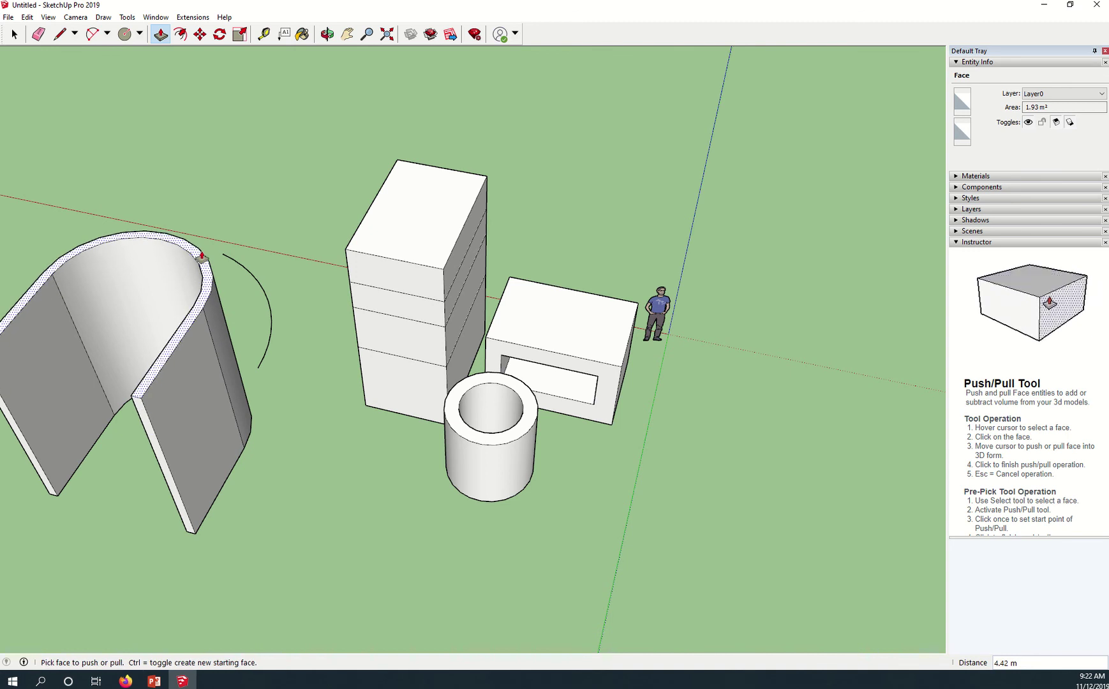
pyautogui.scroll(-5, 272, 521)
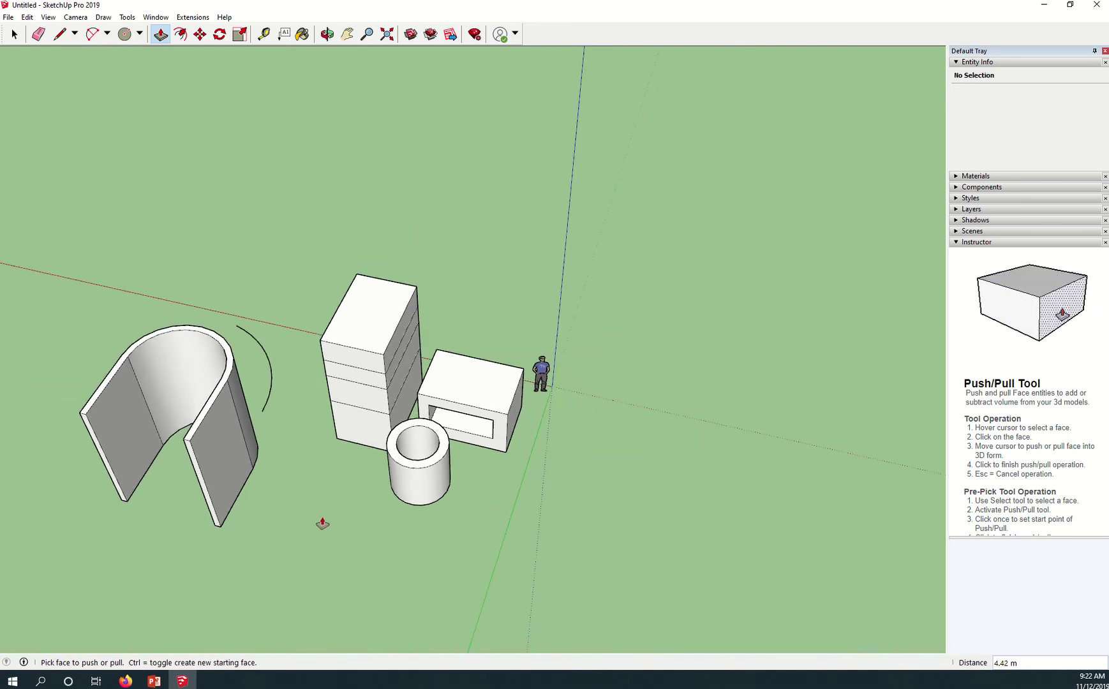
pyautogui.moveTo(320, 523); pyautogui.dragTo(440, 447, button='middle')
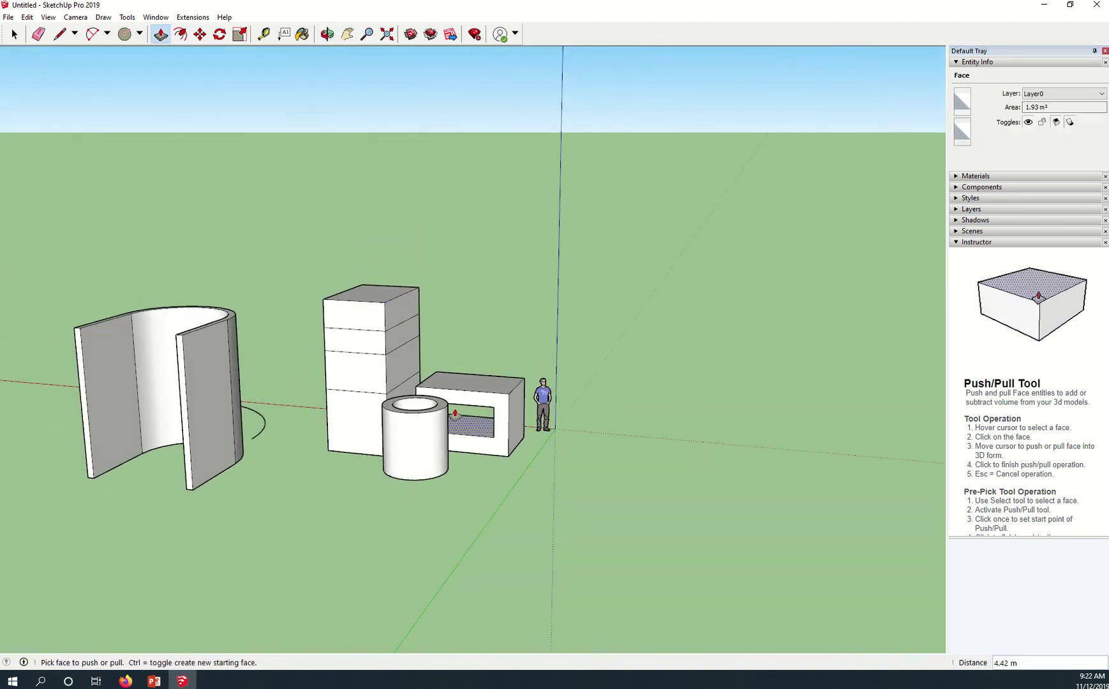
pyautogui.moveTo(550, 525); pyautogui.dragTo(471, 422, button='middle')
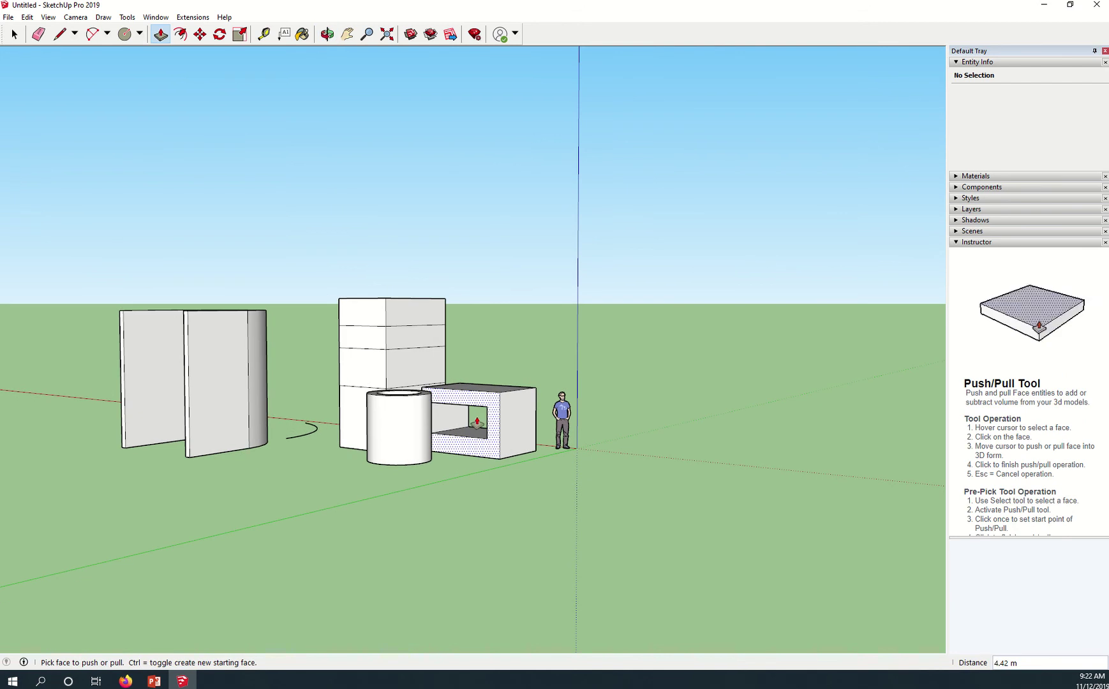
pyautogui.moveTo(290, 448); pyautogui.dragTo(356, 491, button='middle')
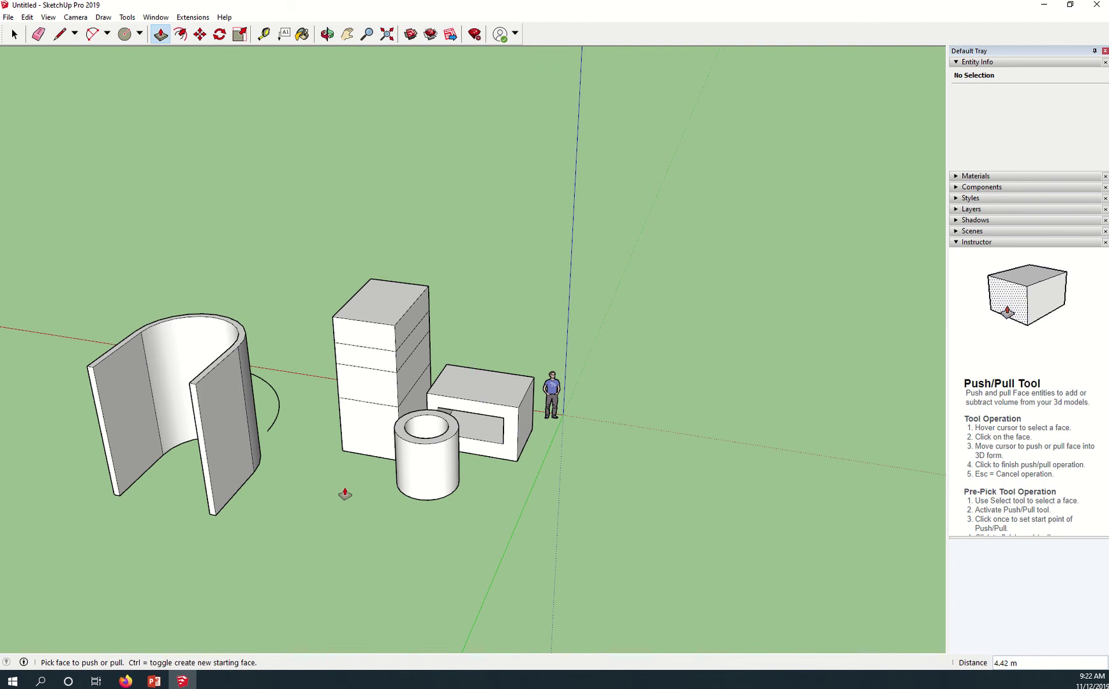
# Step: Draw an open three-point arc of about 279° and 3.28 m radius on the ground in front of the human figure
pyautogui.scroll(-4, 321, 530)
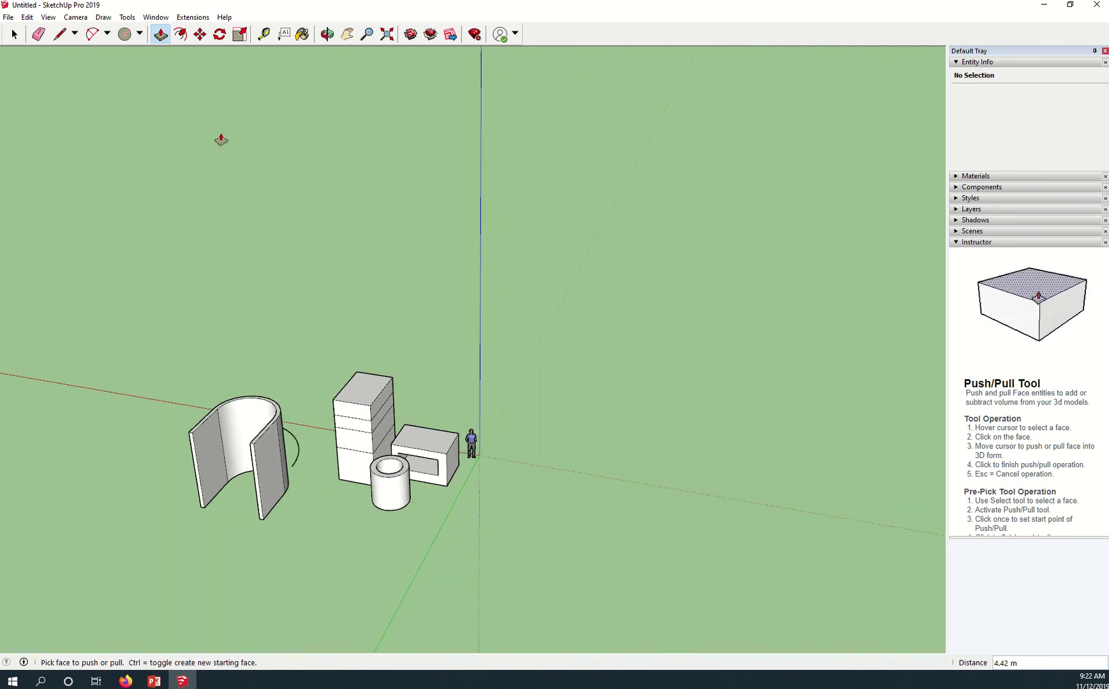
pyautogui.click(141, 34)
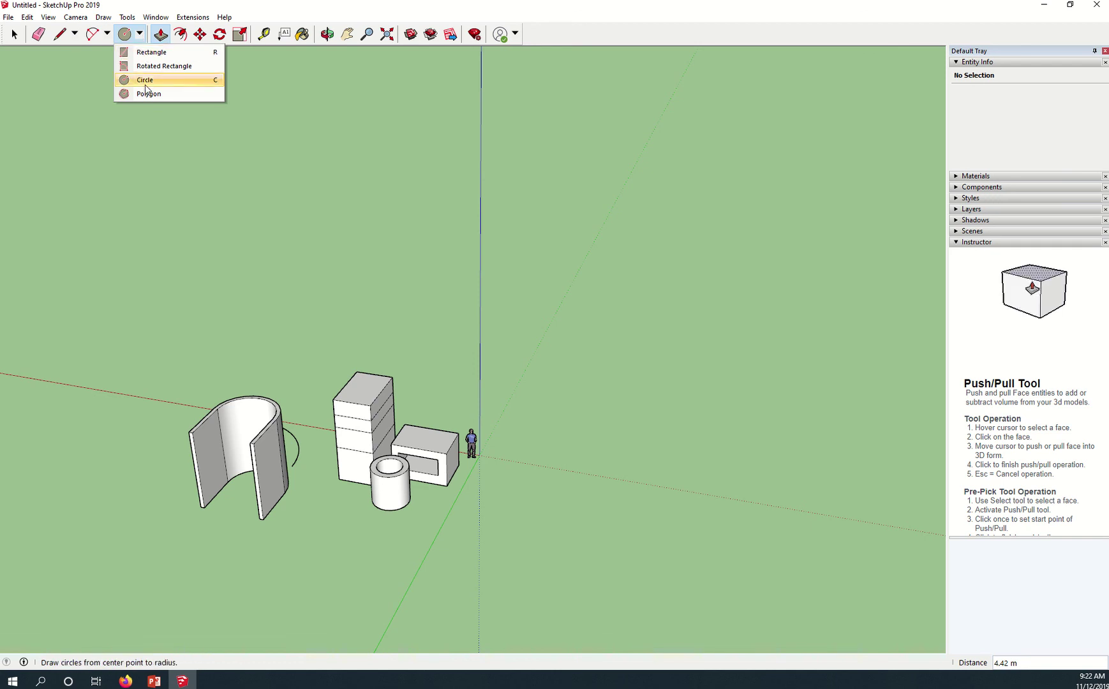
pyautogui.click(107, 36)
pyautogui.click(106, 36)
pyautogui.click(107, 36)
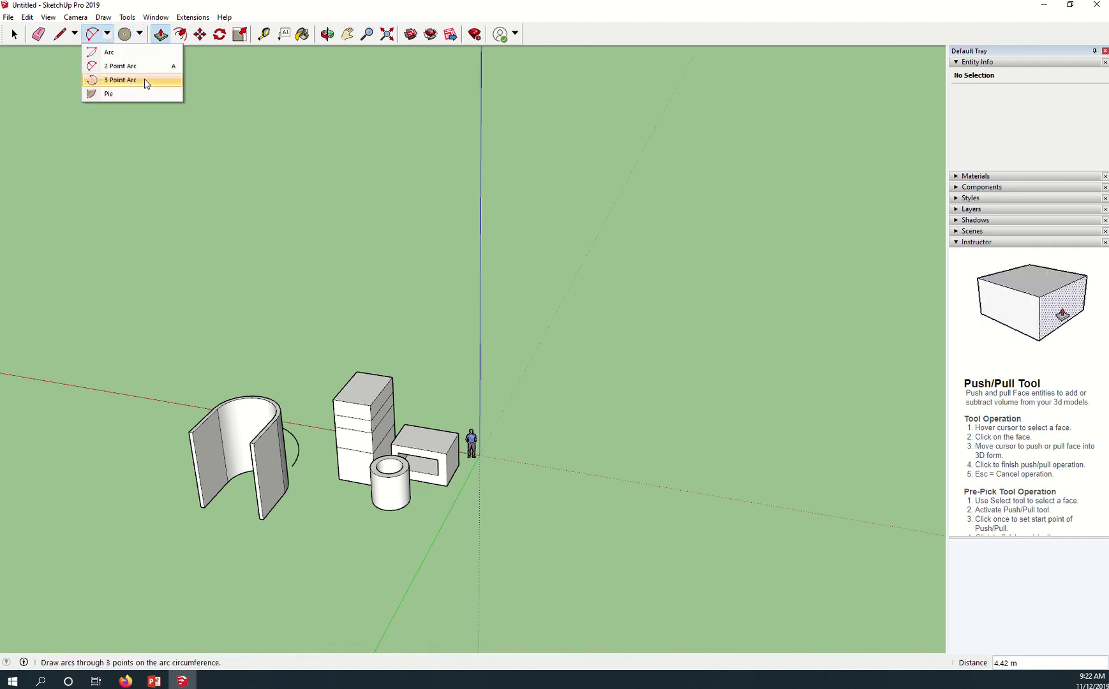
pyautogui.click(145, 80)
pyautogui.click(497, 509)
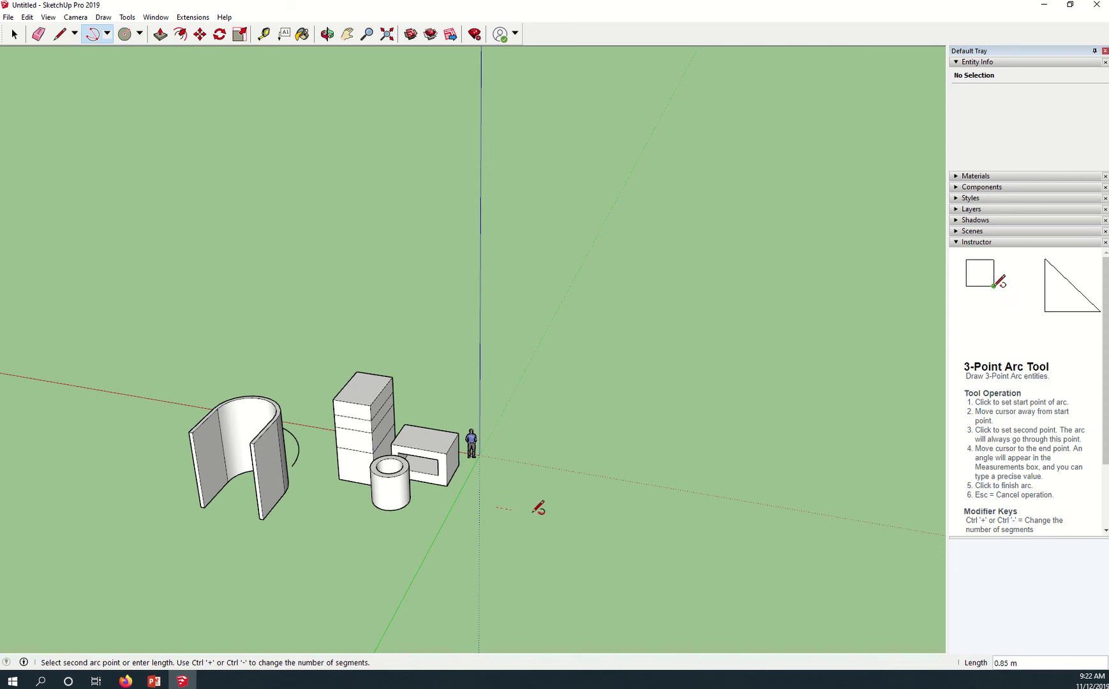
pyautogui.click(623, 515)
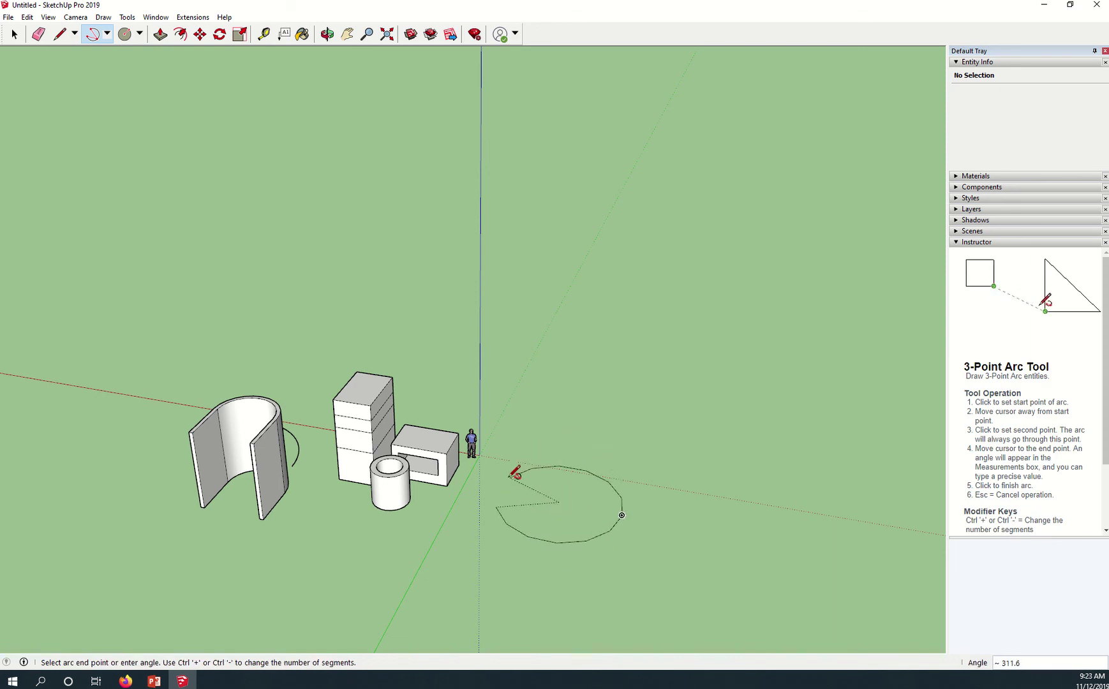
pyautogui.click(576, 473)
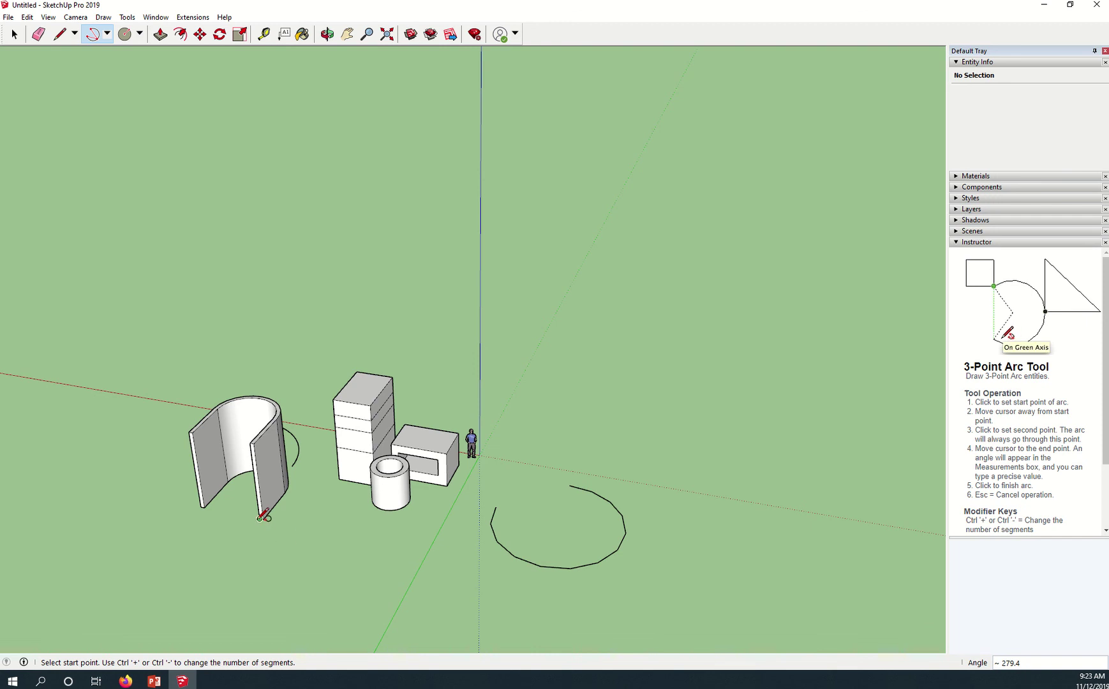
# Step: Draw a pie-shaped face with an angle of about 54.7° on the ground in front of the hollow cylinder
pyautogui.click(108, 34)
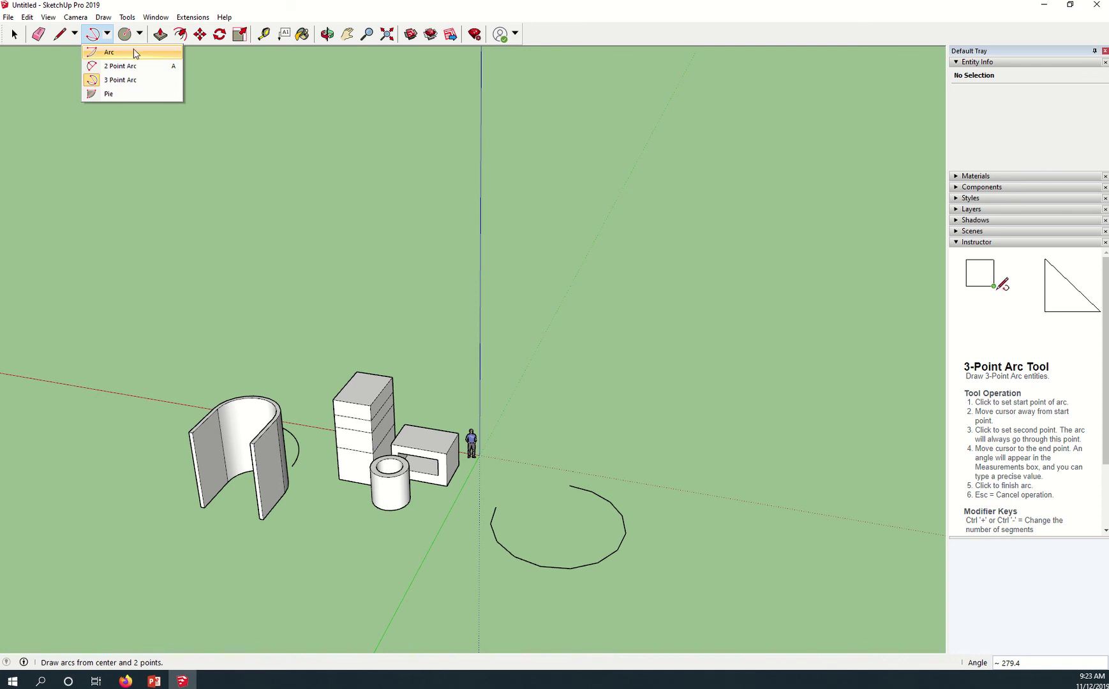
pyautogui.click(125, 95)
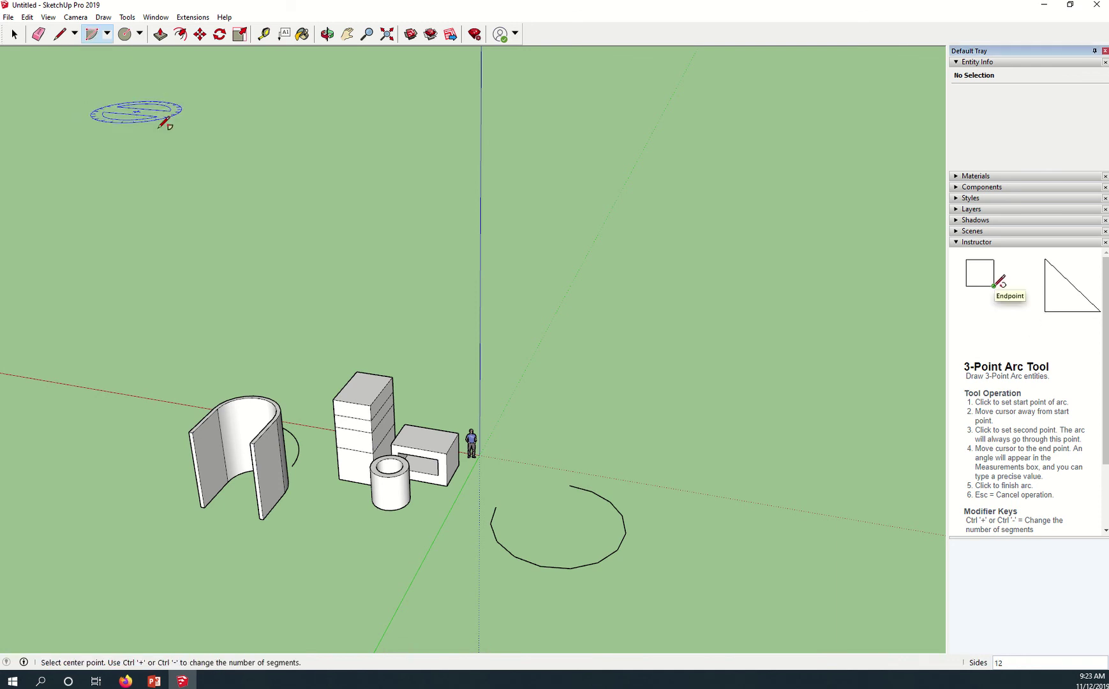
pyautogui.click(312, 549)
pyautogui.click(395, 566)
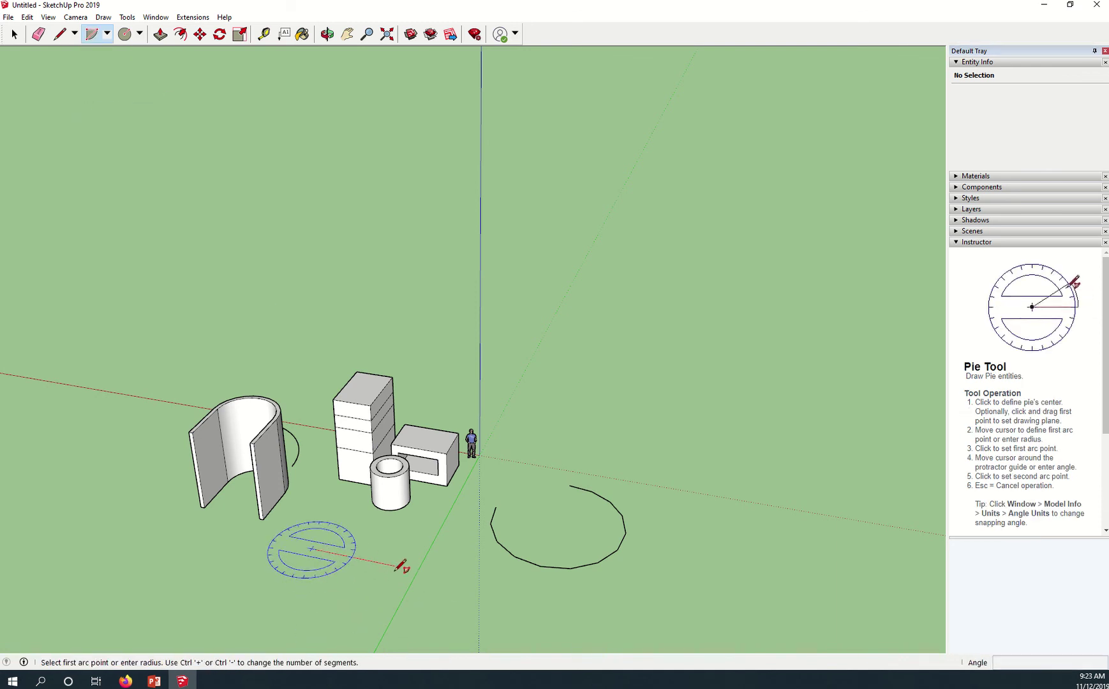
pyautogui.click(385, 518)
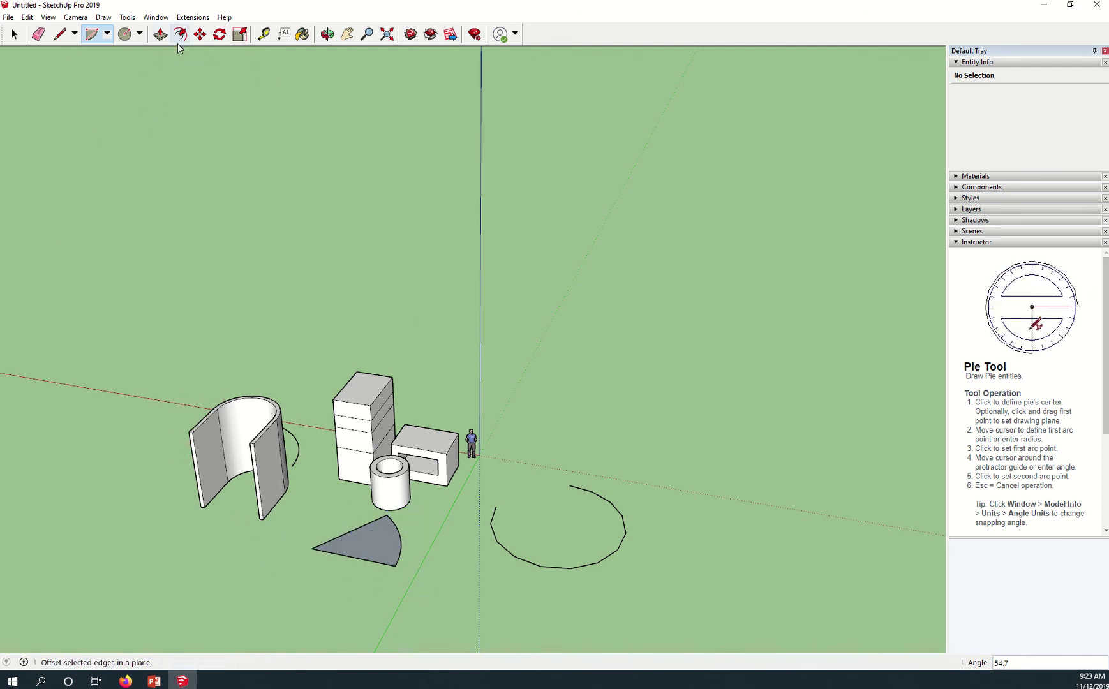
# Step: Move the open three-point arc away from the boxes so that it lies across the red axis
pyautogui.click(200, 34)
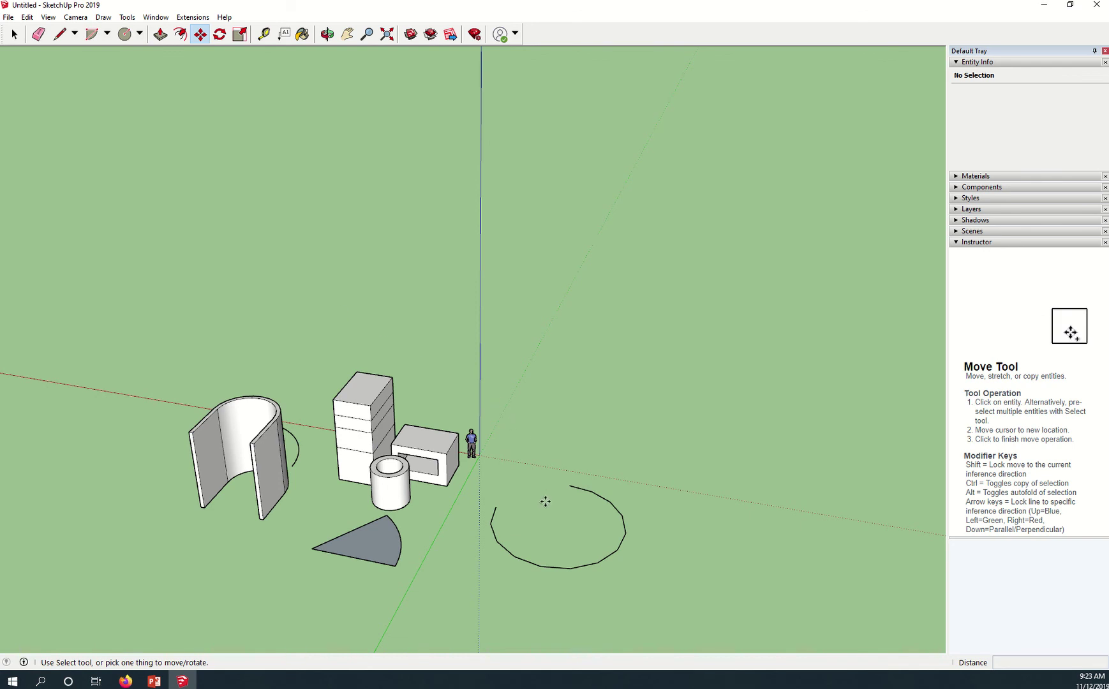
pyautogui.click(491, 523)
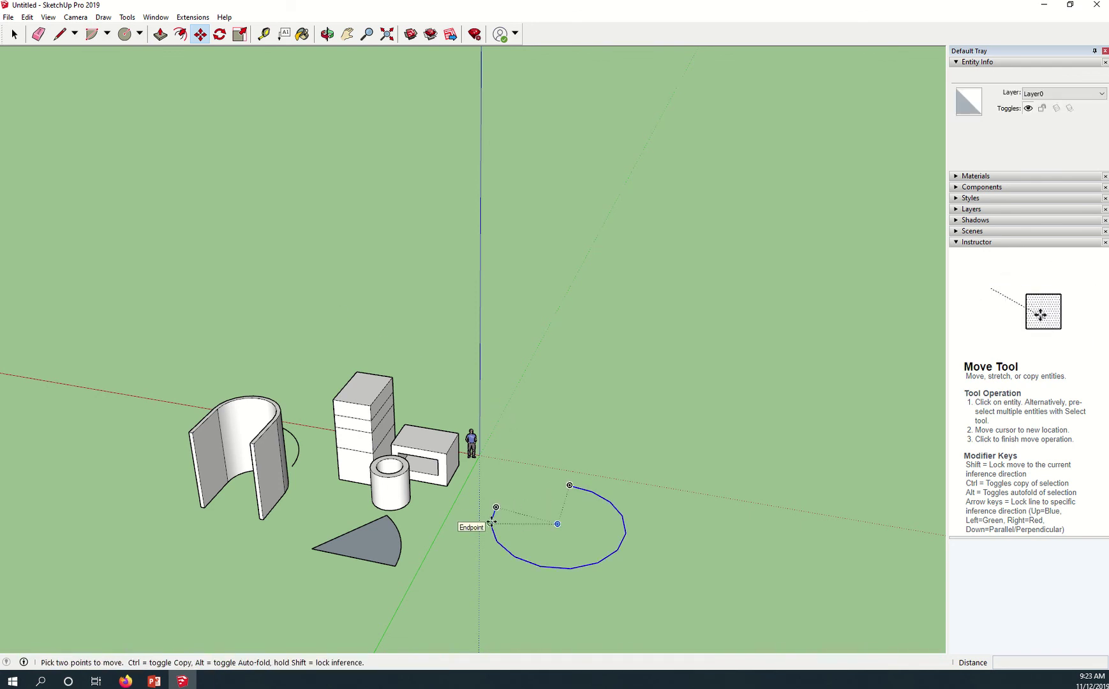
pyautogui.click(563, 487)
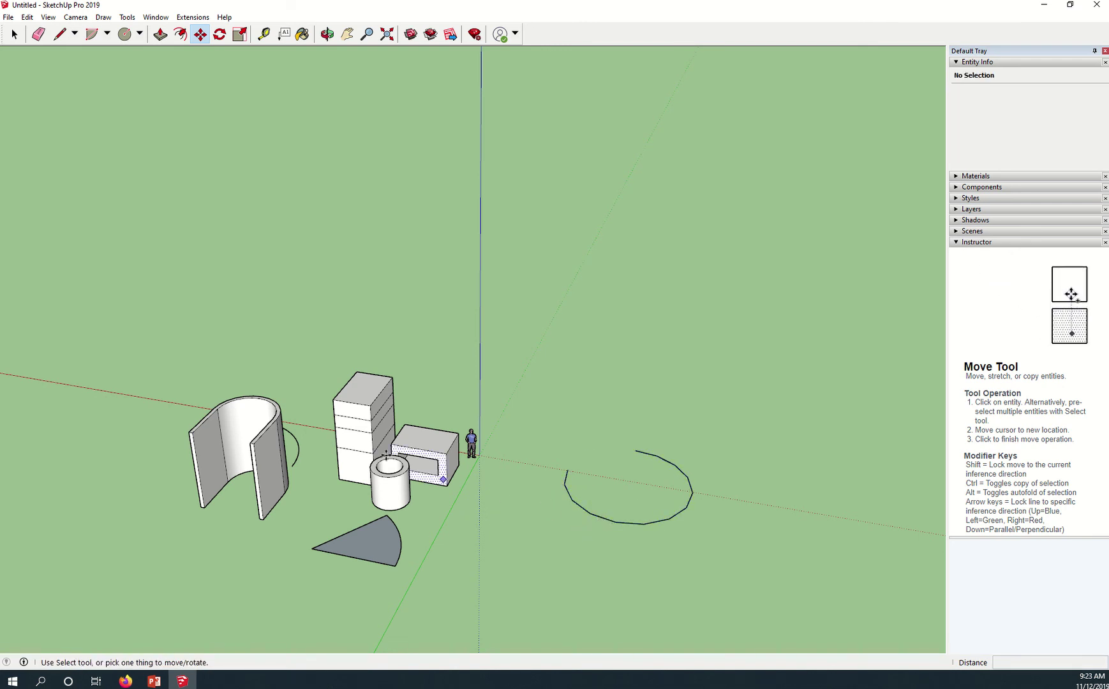
# Step: Practise selecting the open arc with both fully enclosing and crossing selection boxes, clearing the selection between tries
pyautogui.click(14, 34)
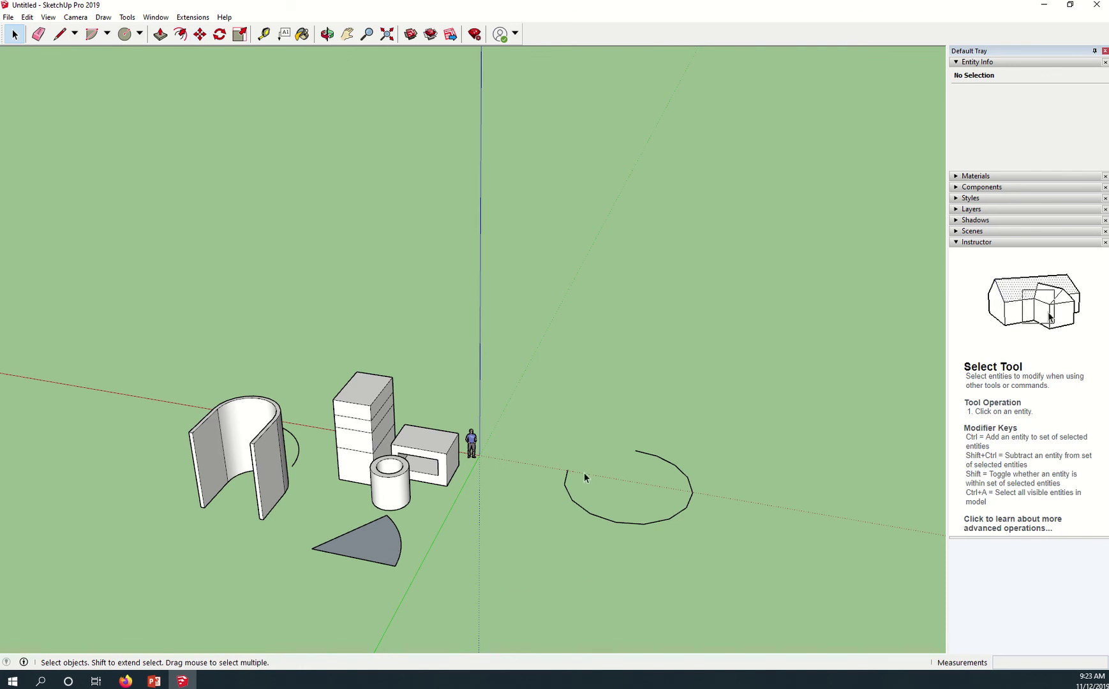
pyautogui.moveTo(536, 394); pyautogui.dragTo(746, 585)
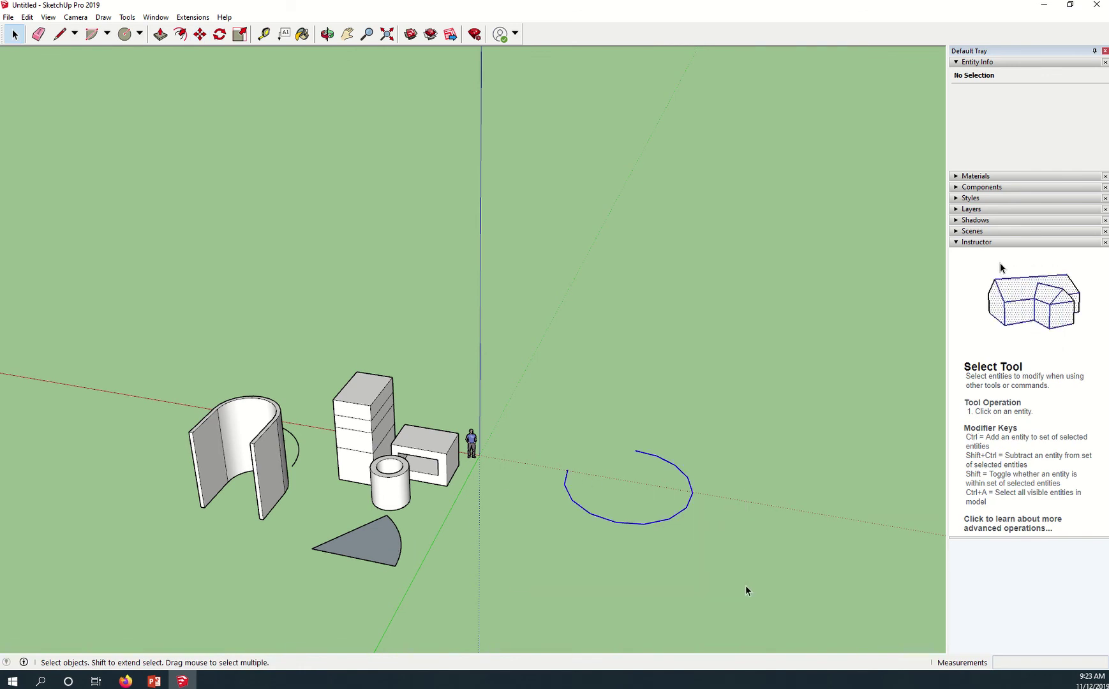
pyautogui.click(780, 443)
pyautogui.moveTo(738, 424); pyautogui.dragTo(594, 534)
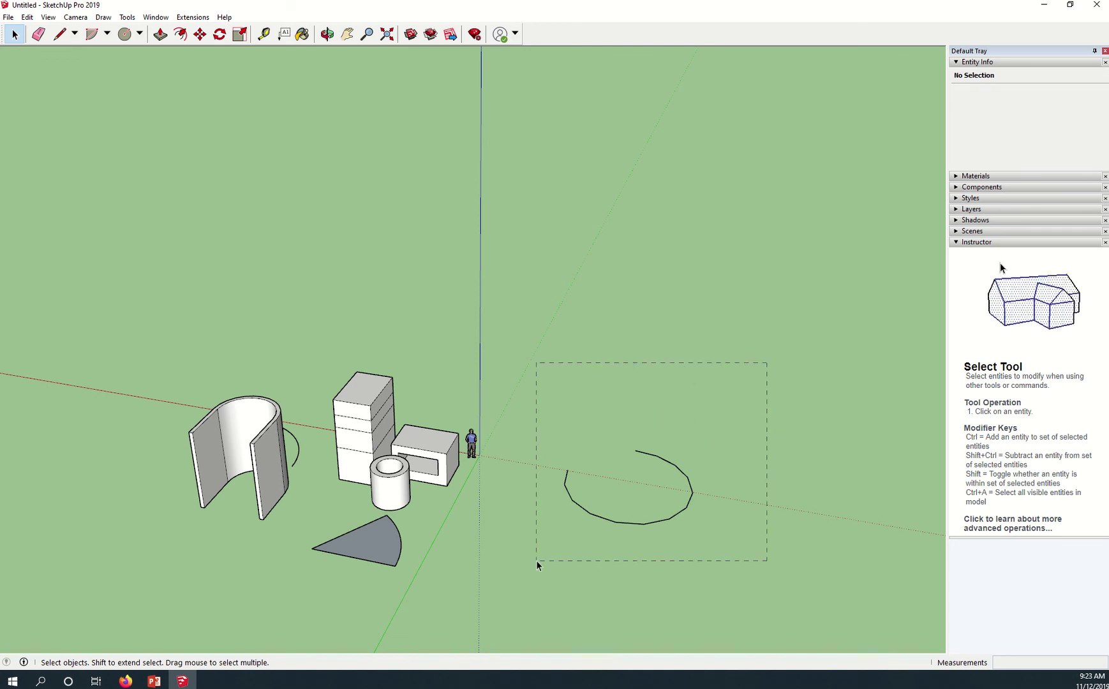
pyautogui.moveTo(537, 561); pyautogui.dragTo(536, 561)
pyautogui.moveTo(769, 385); pyautogui.dragTo(688, 537)
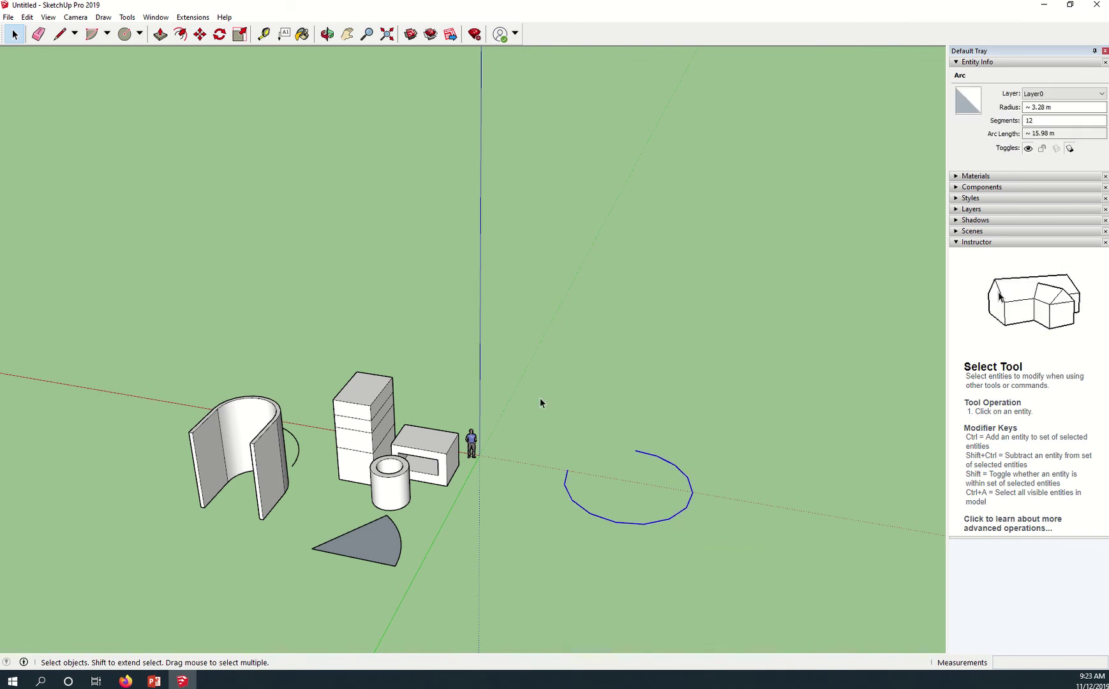
pyautogui.moveTo(515, 367); pyautogui.dragTo(736, 590)
# Step: Select the open arc with a crossing box and move it about 11.52 m so its end meets the pie's near outer corner
pyautogui.moveTo(739, 417); pyautogui.dragTo(670, 579)
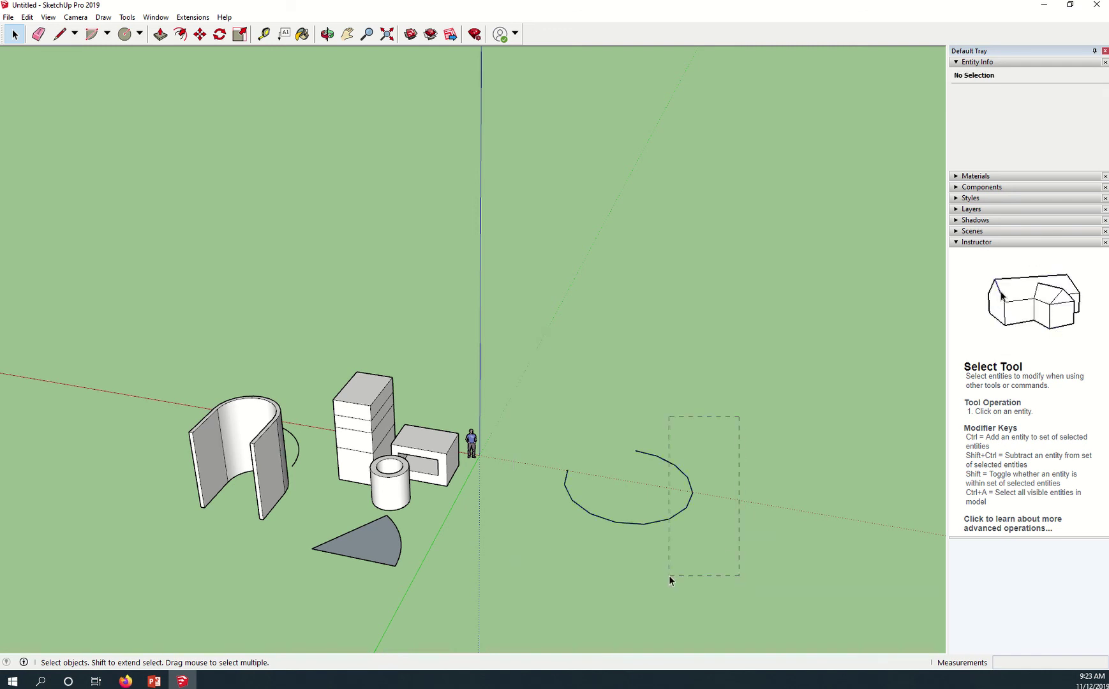
pyautogui.press('m')
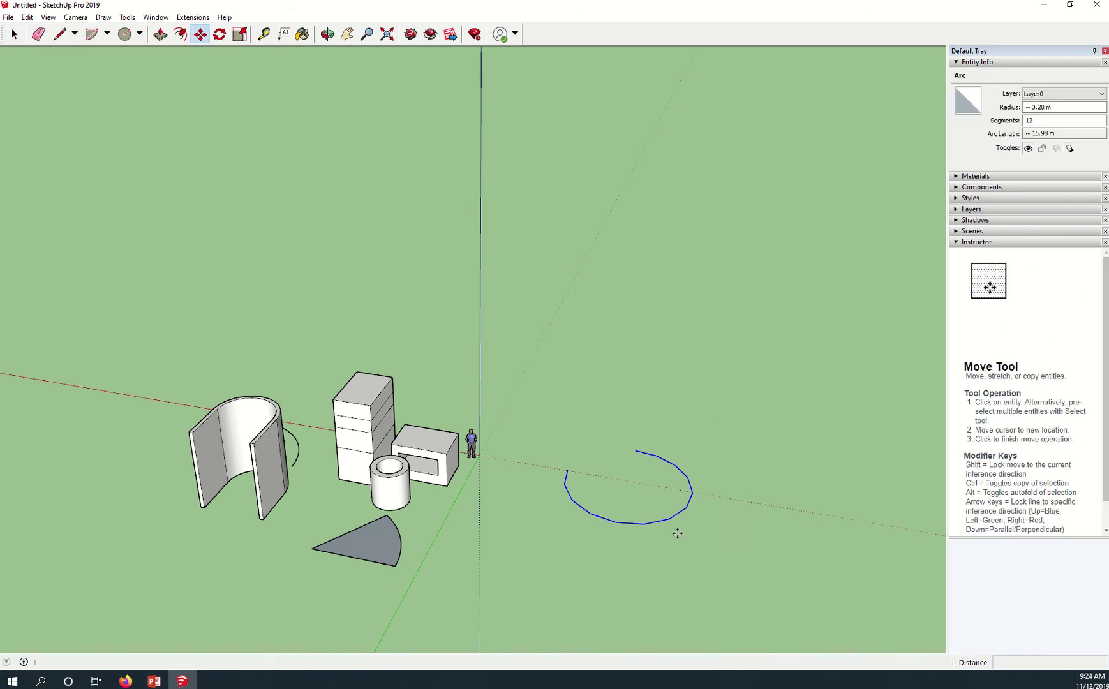
pyautogui.click(568, 470)
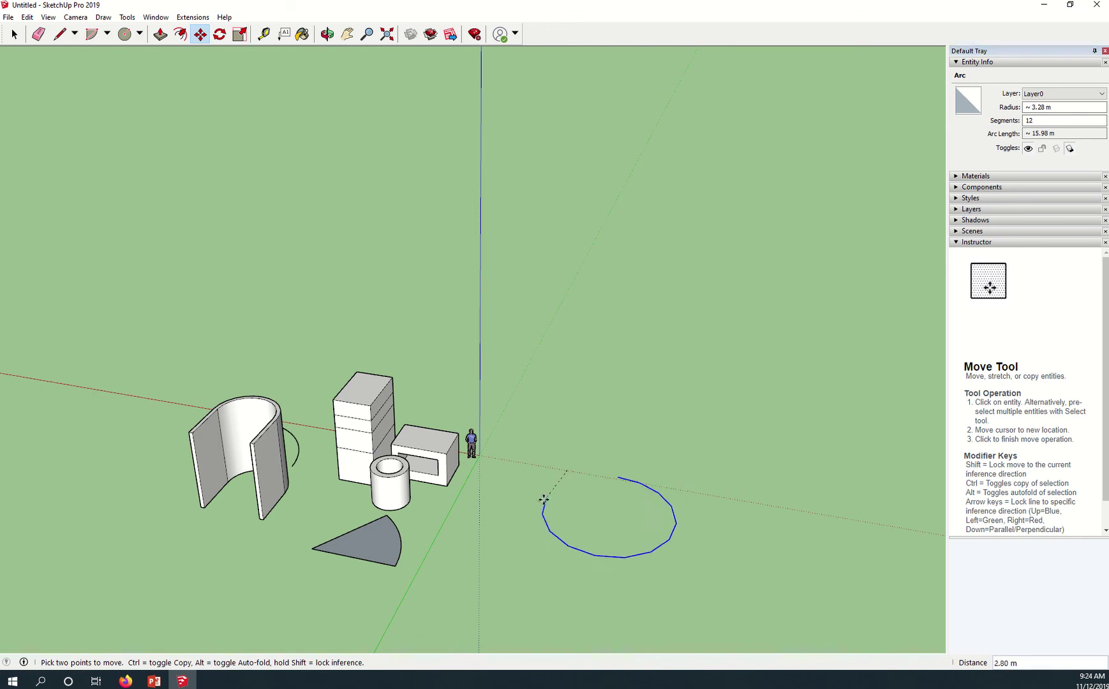
pyautogui.click(397, 566)
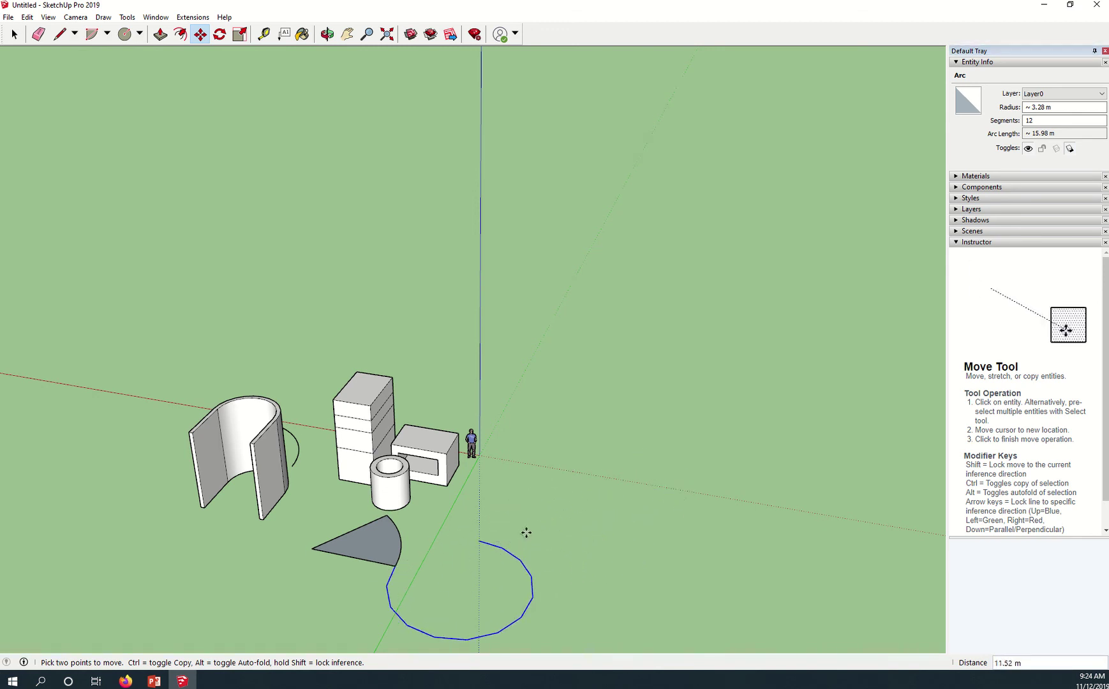
pyautogui.scroll(-3, 448, 511)
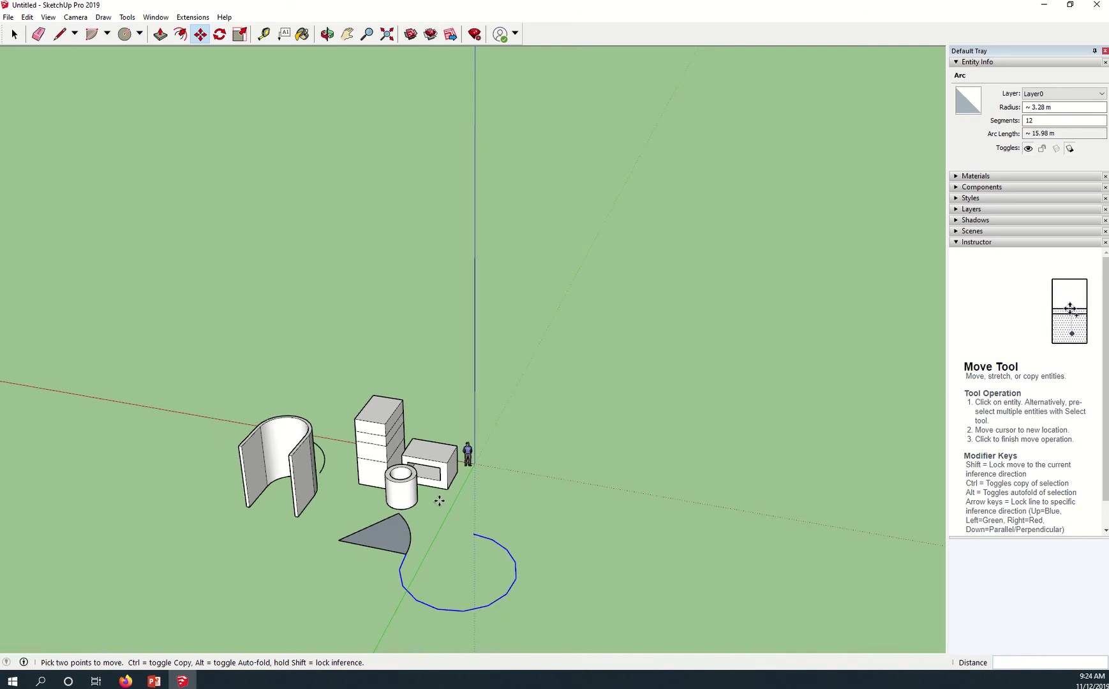